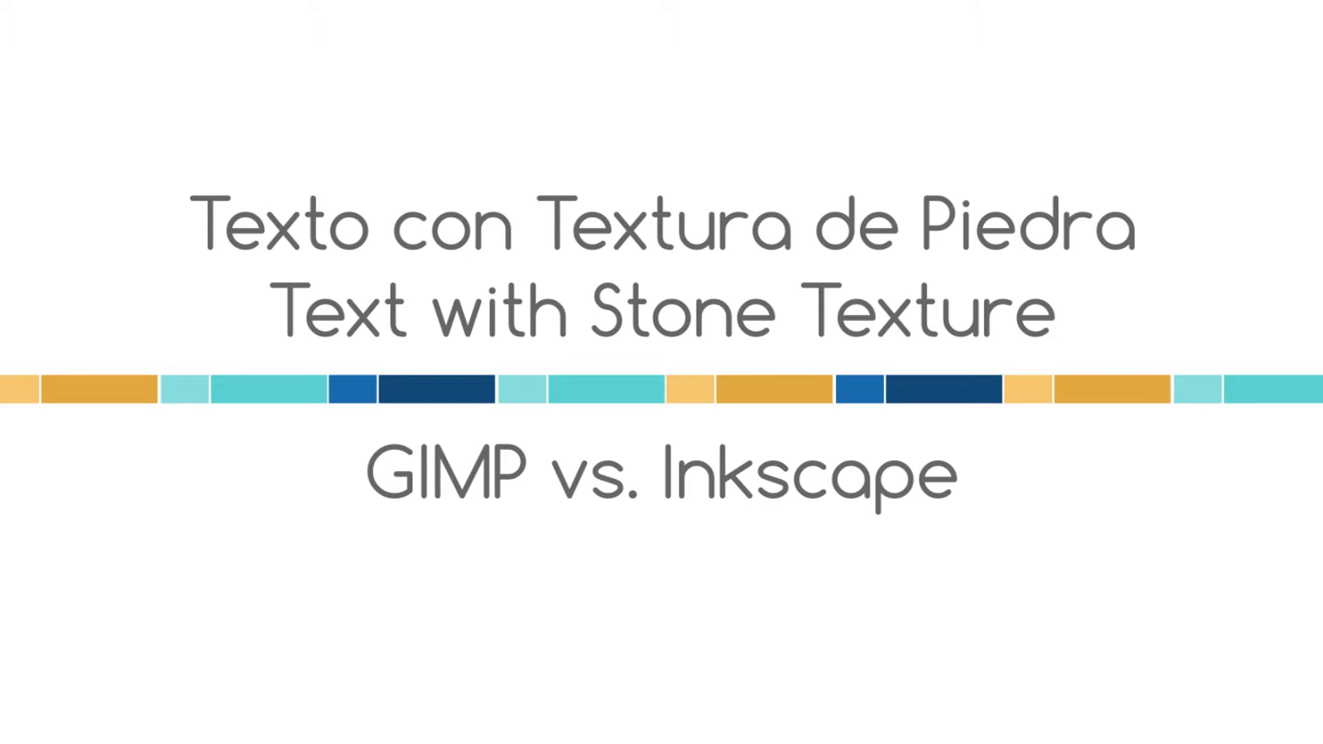
Launch GIMP by running gimp from a terminal
type("gimp")
key("Return")
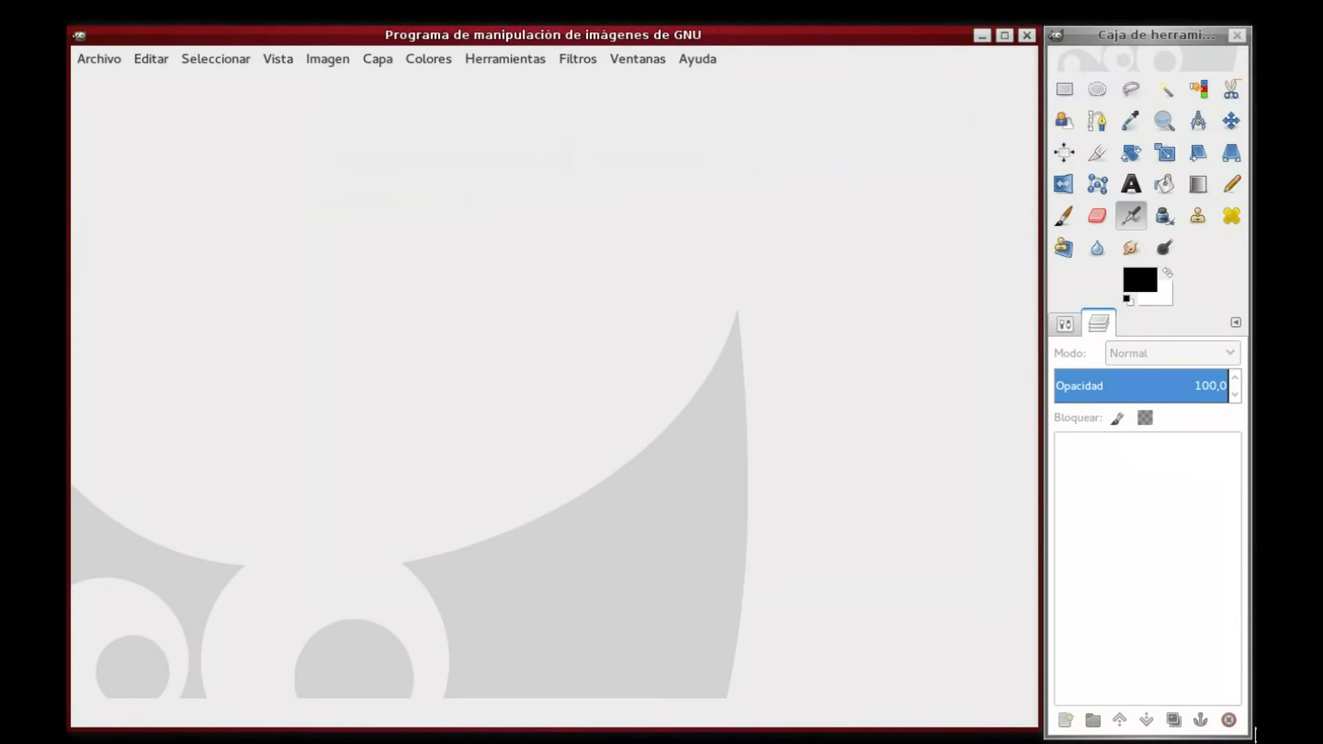
Create a new image from the 800x600 template
left_click(83, 63)
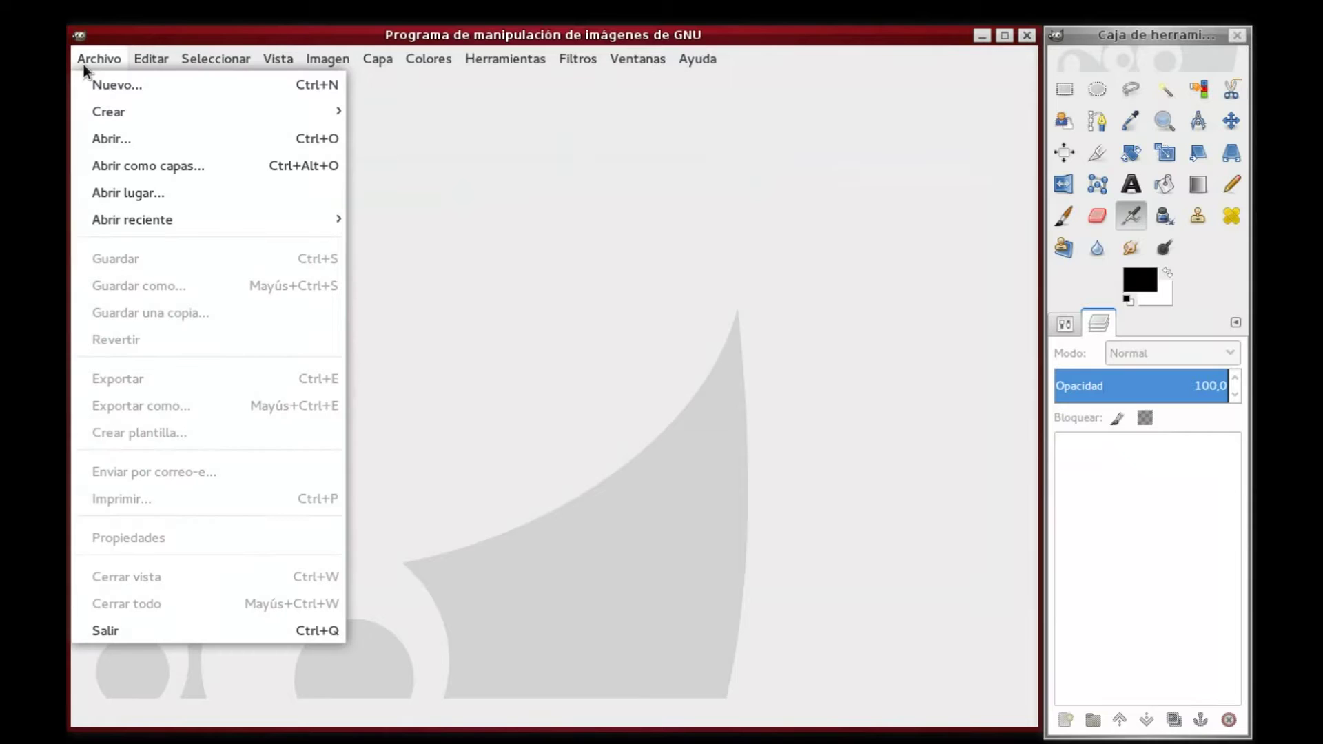
left_click(102, 87)
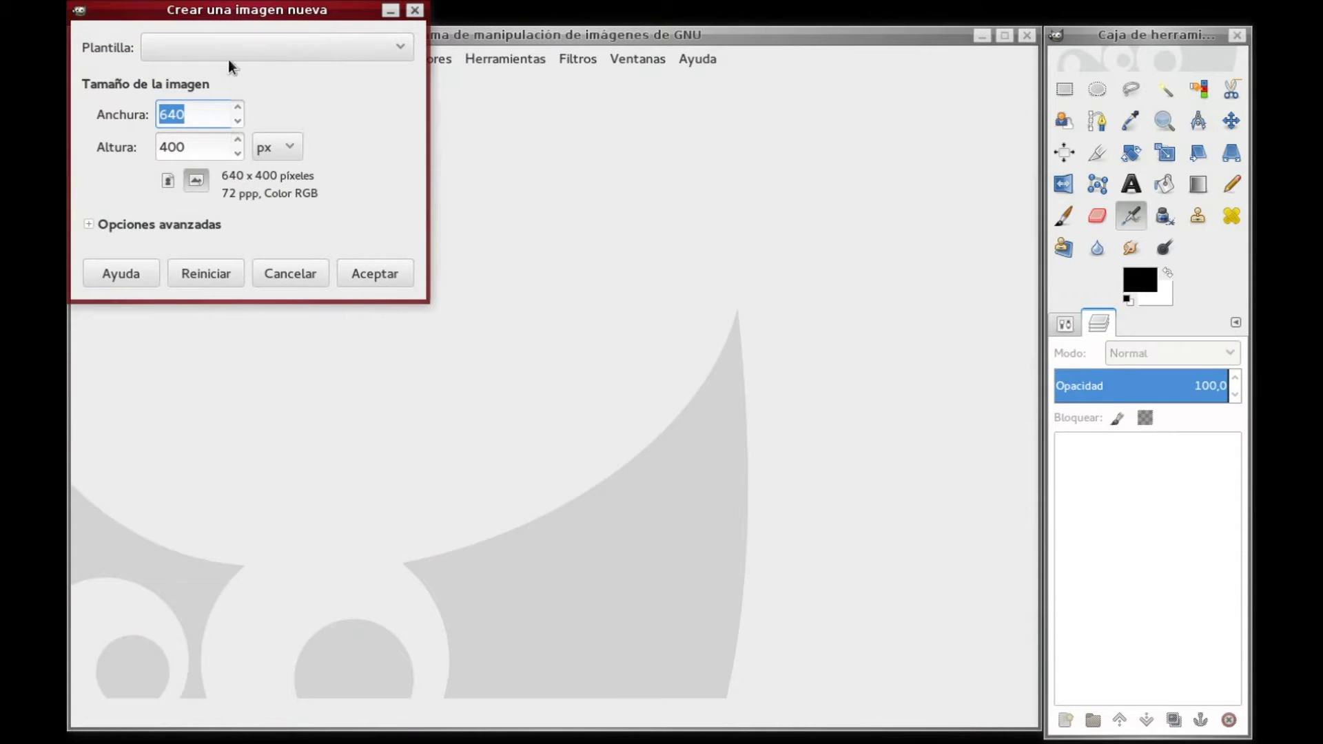
left_click(262, 53)
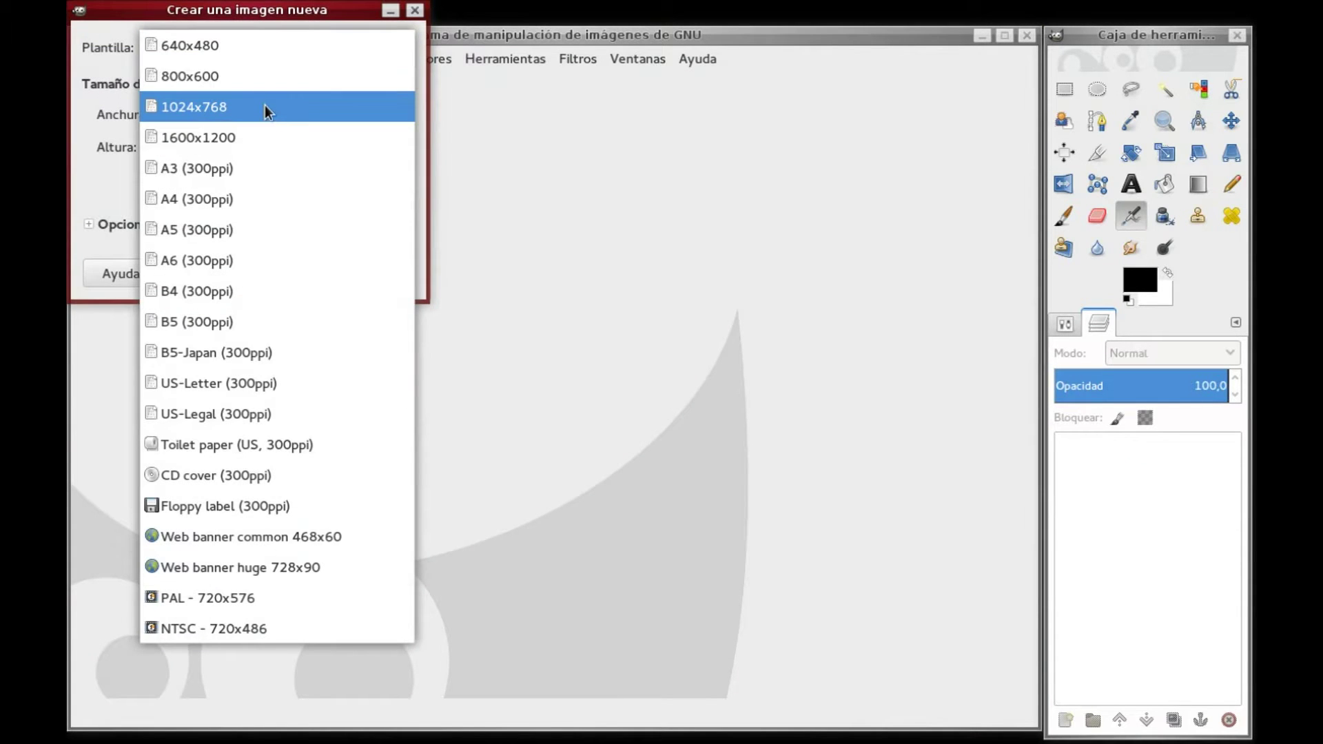
left_click(262, 86)
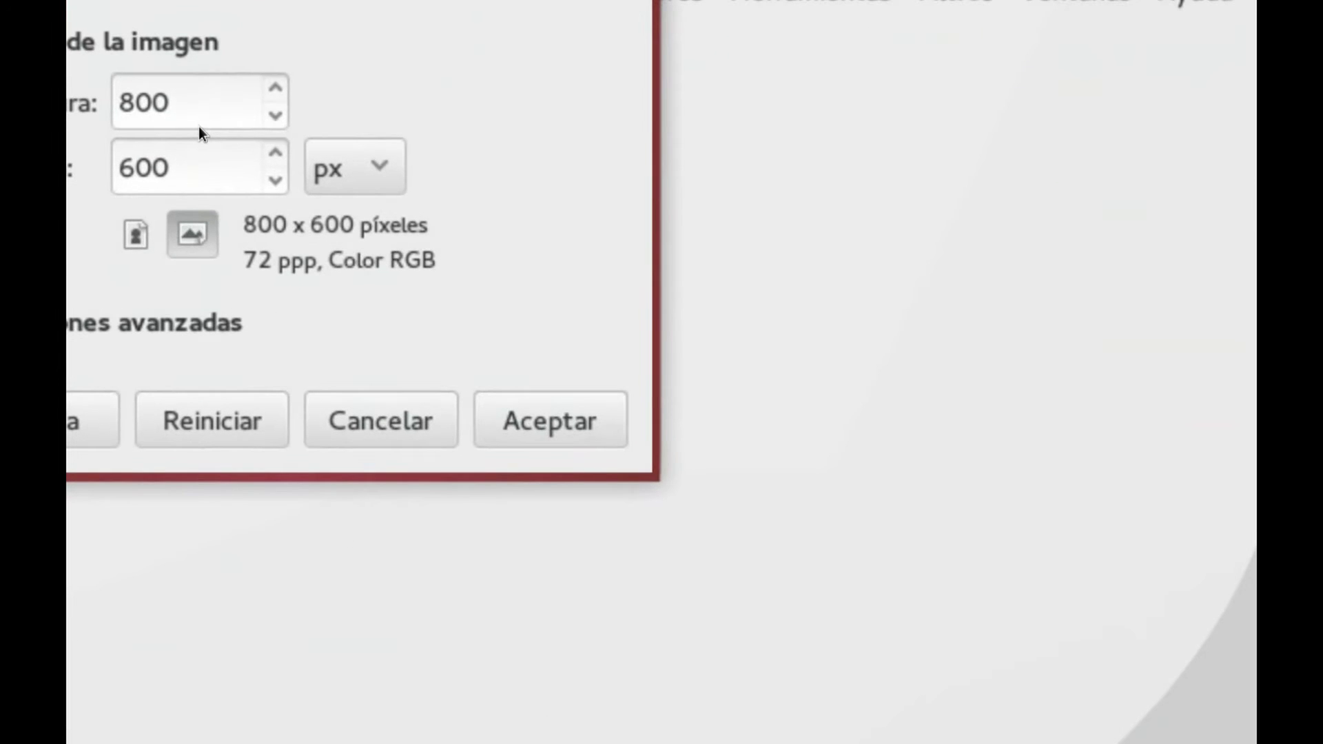
left_click(373, 272)
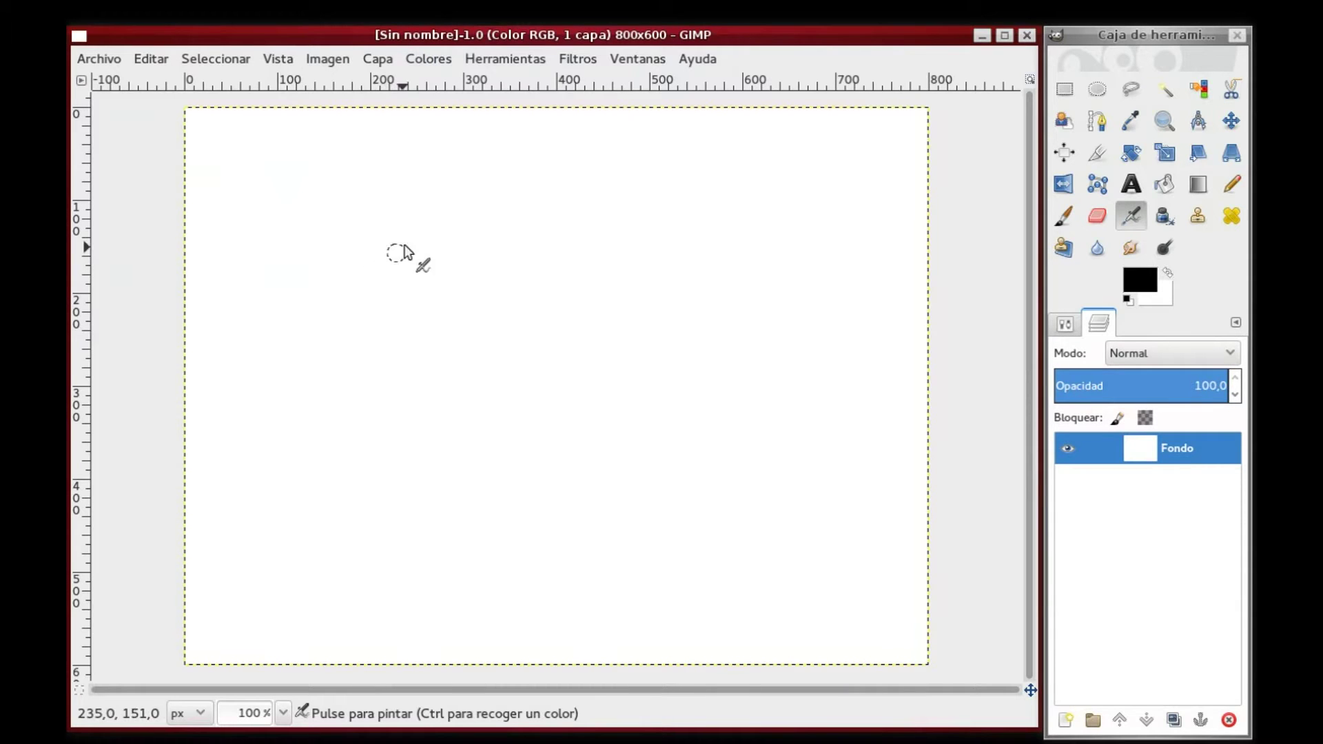
Render a randomized Plasma cloud pattern with turbulence 1.5 over the canvas
left_click(568, 59)
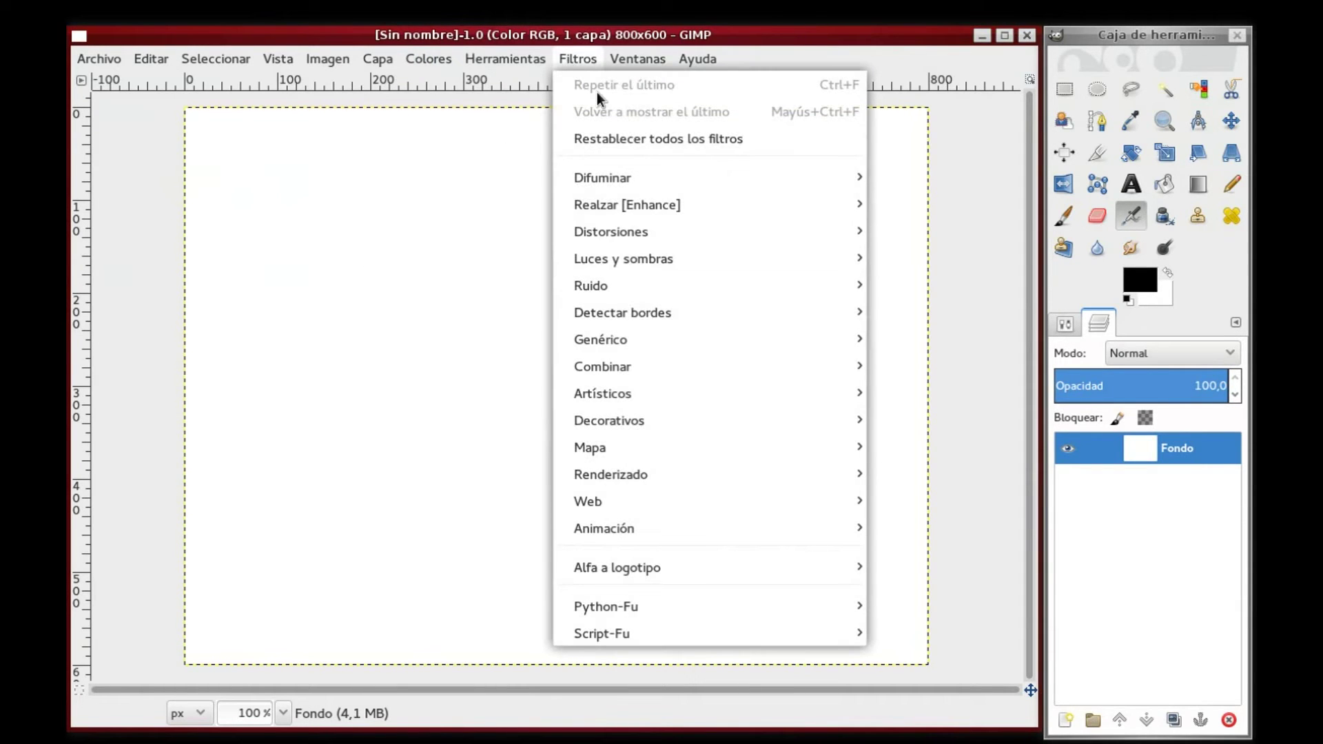
mouse_move(906, 475)
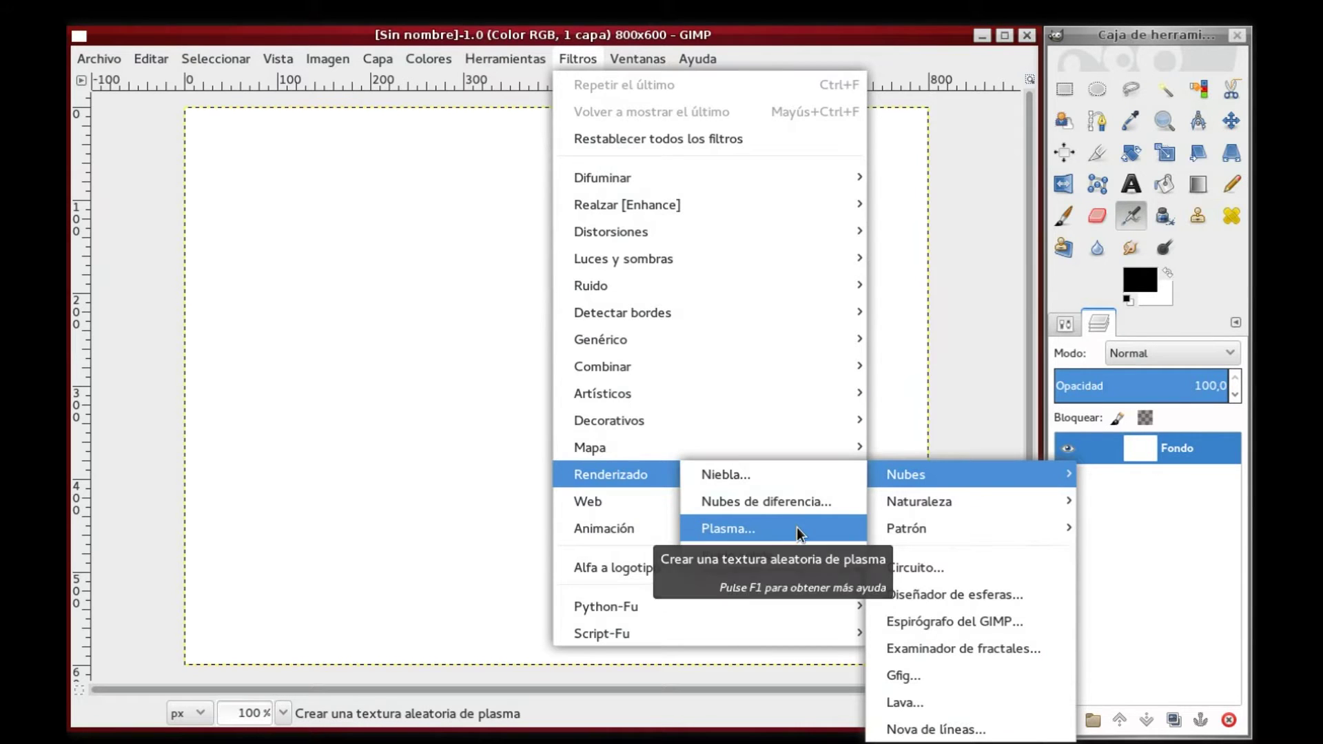
left_click(797, 528)
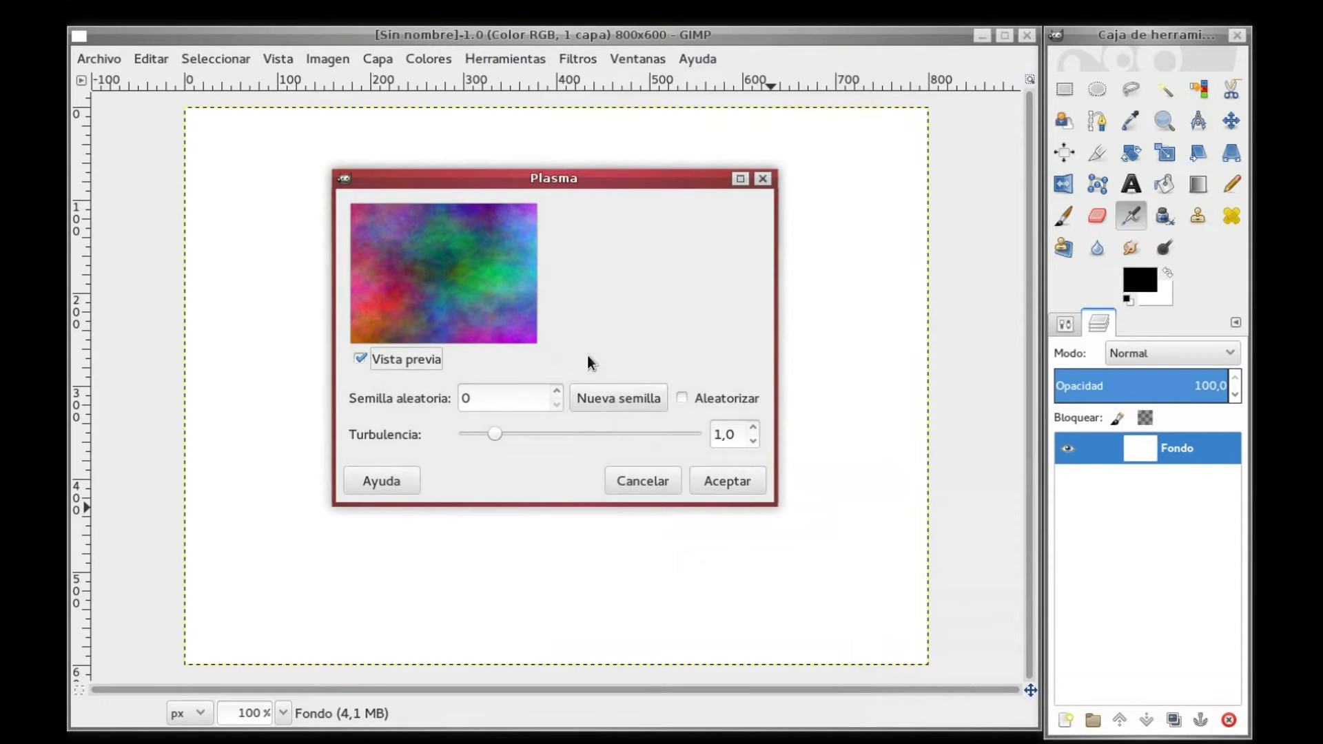
left_click(709, 399)
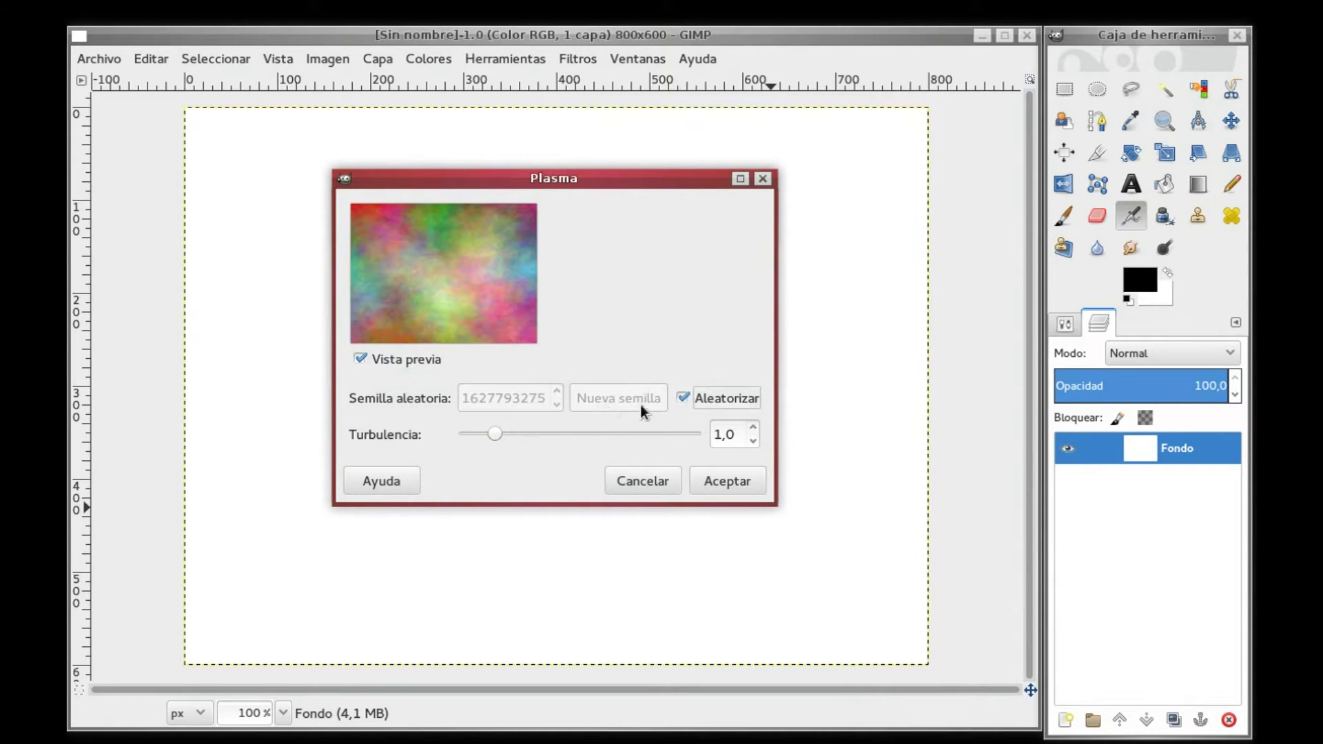
left_click_drag(504, 428, 514, 433)
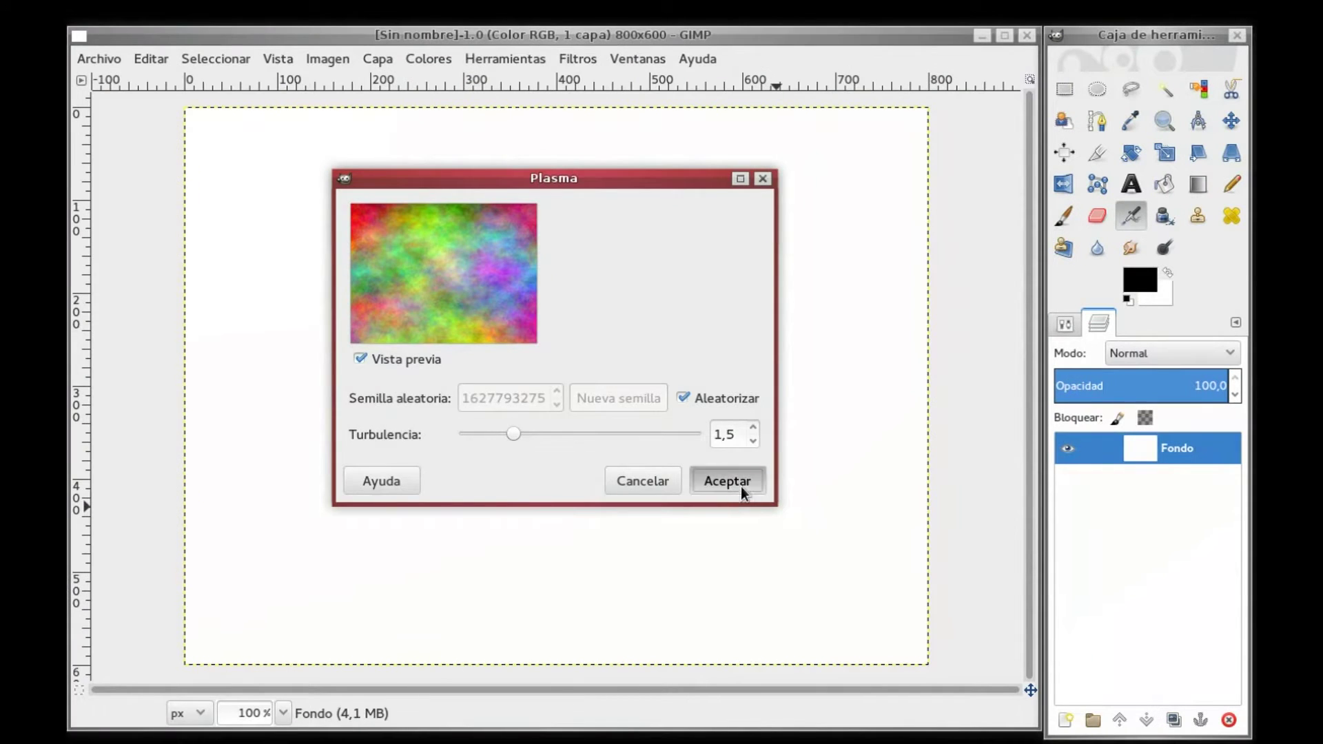
left_click(742, 487)
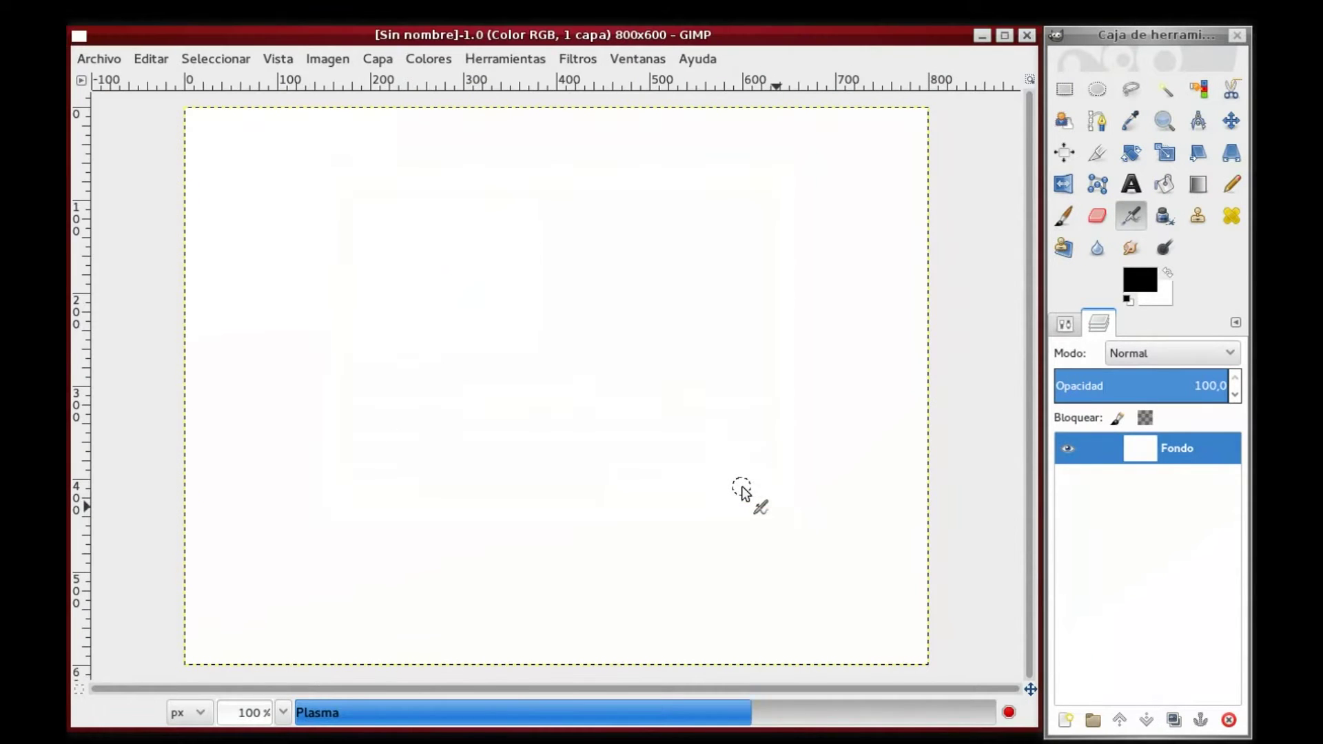
left_click(587, 58)
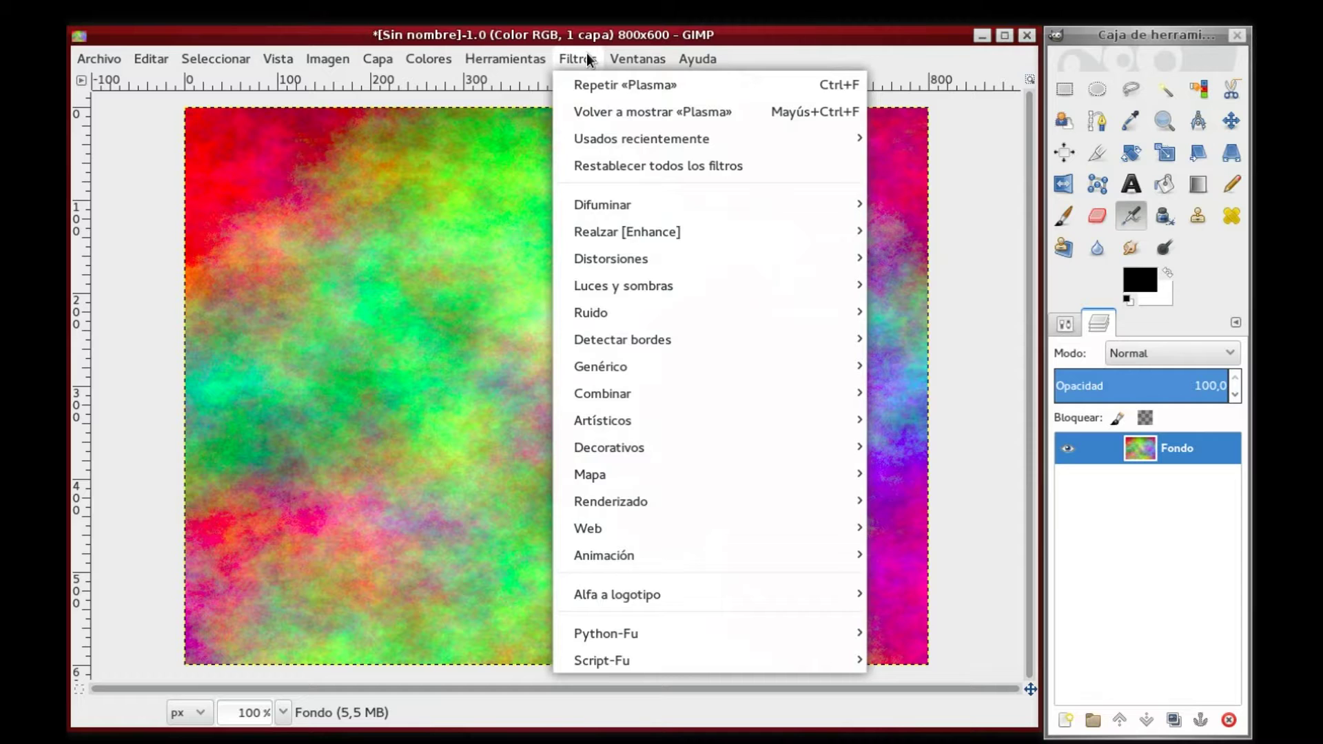
mouse_move(612, 259)
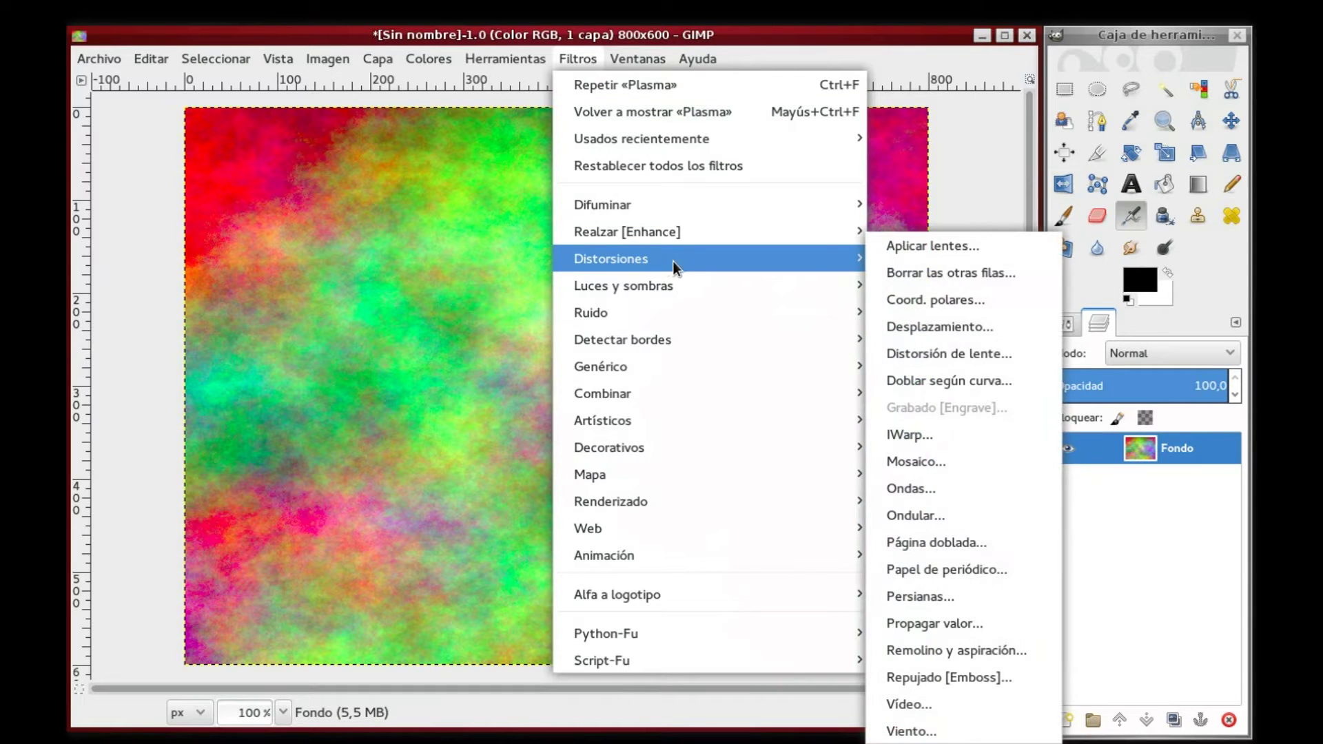
Apply the Emboss filter with default settings to the plasma
left_click(949, 684)
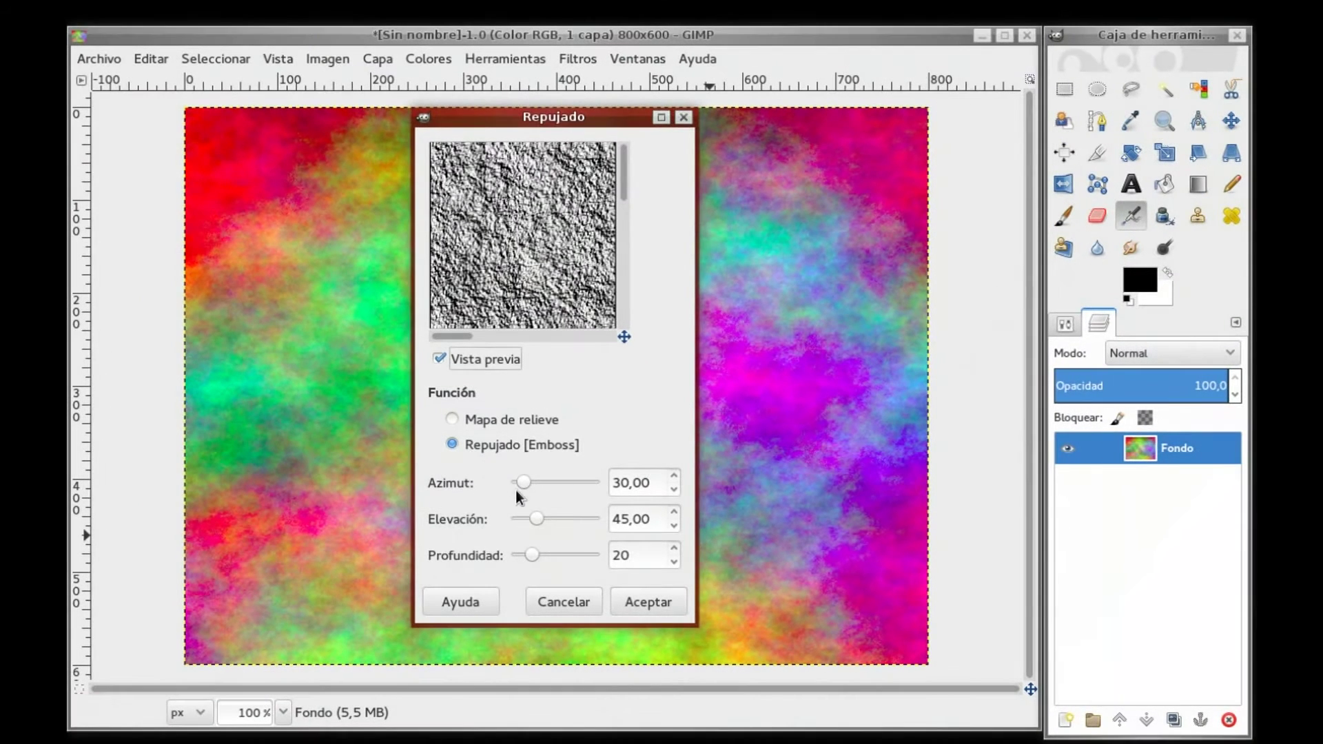
left_click(637, 605)
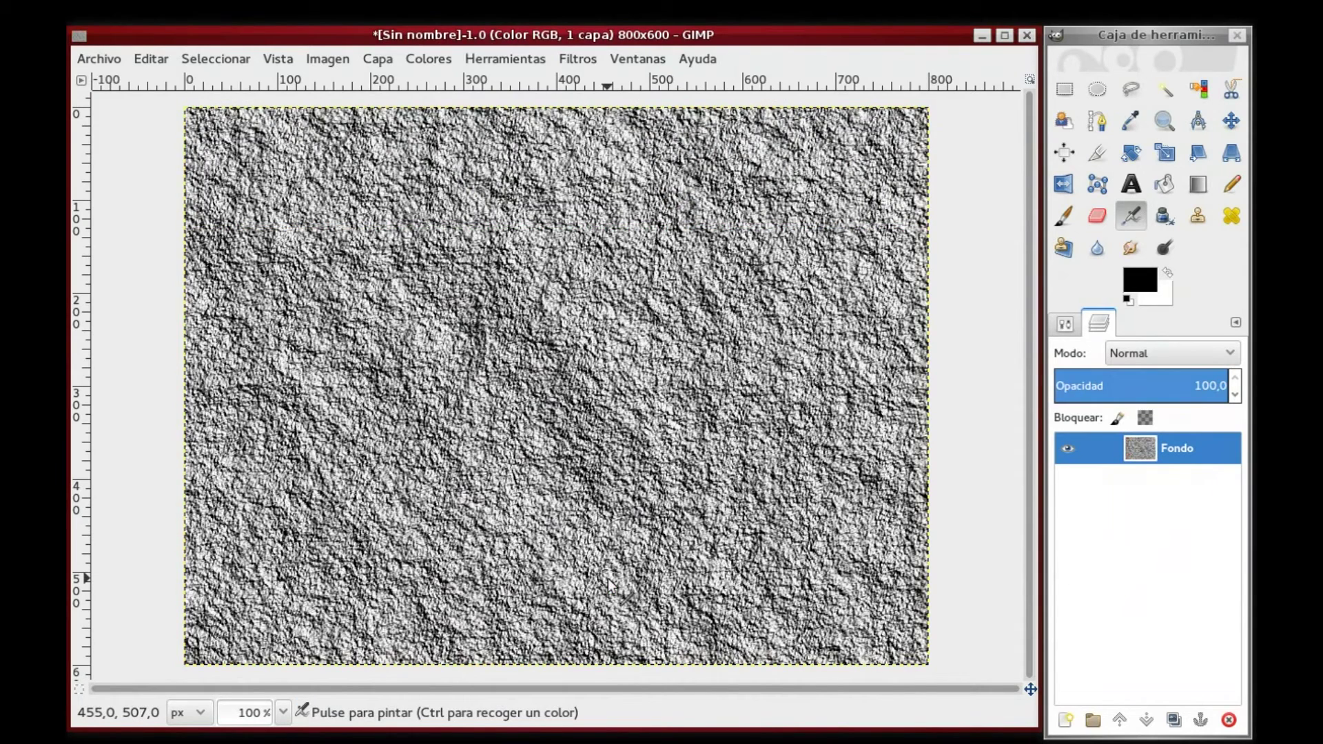
Color-balance the texture warm: midtones toward red and yellow, shadows and highlights adjusted
left_click(442, 59)
left_click(448, 81)
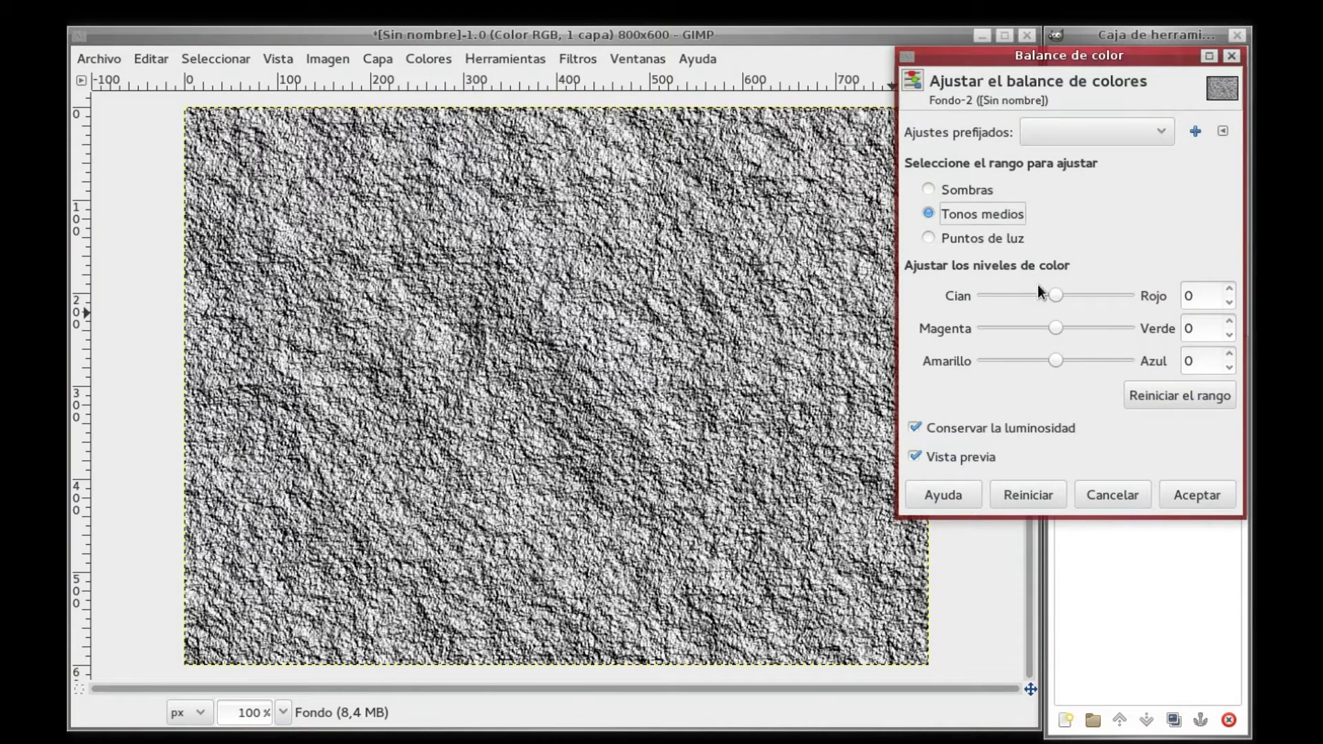
left_click_drag(1056, 298, 1071, 299)
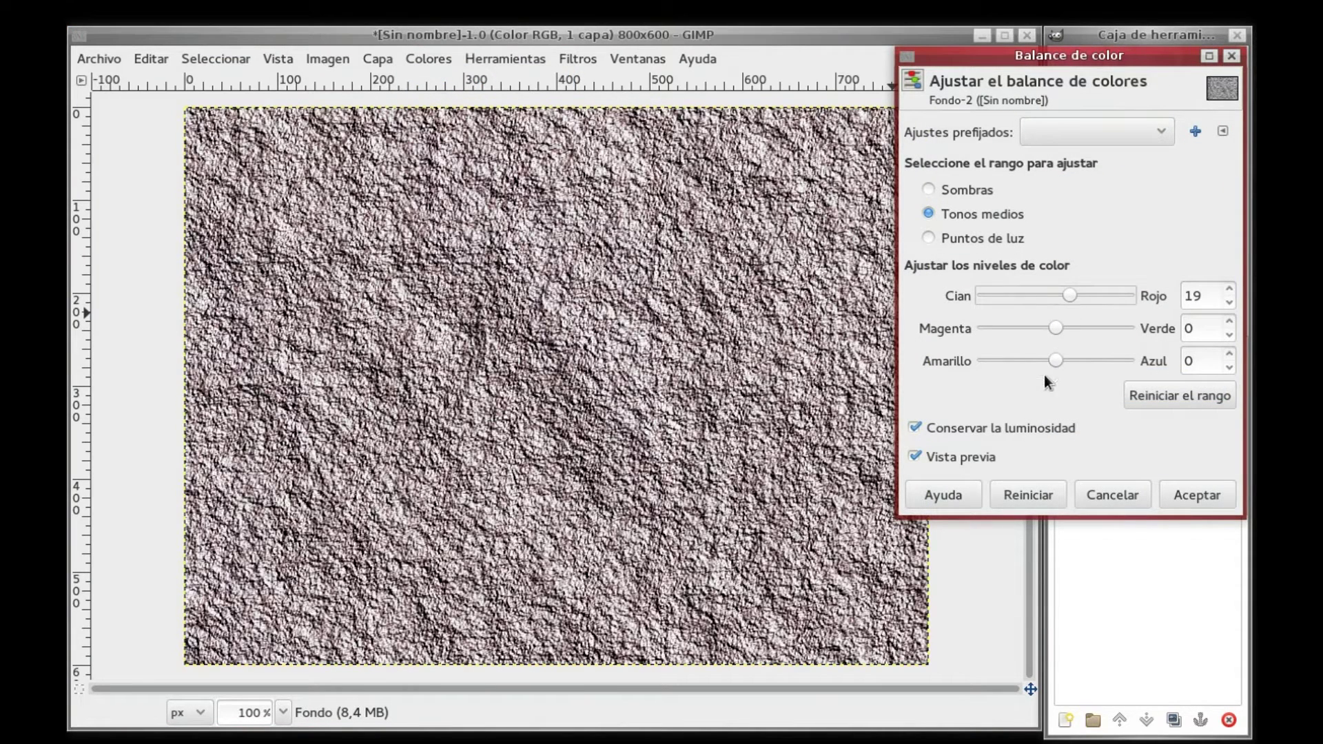
mouse_move(1059, 366)
left_mouse_down()
mouse_move(1045, 359)
mouse_move(1074, 359)
left_mouse_up()
left_click(965, 188)
left_click_drag(1058, 296, 1064, 300)
left_click(979, 235)
left_click_drag(1057, 364, 1053, 366)
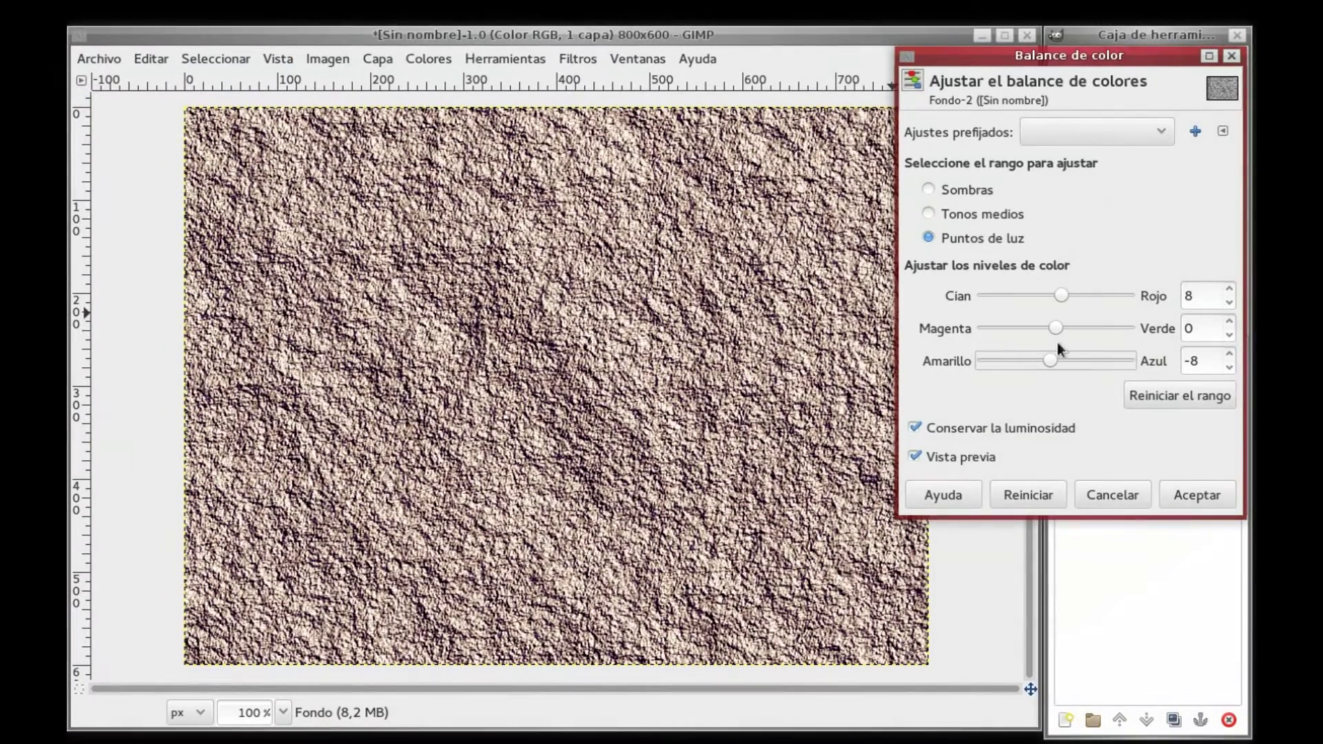
left_click(1197, 486)
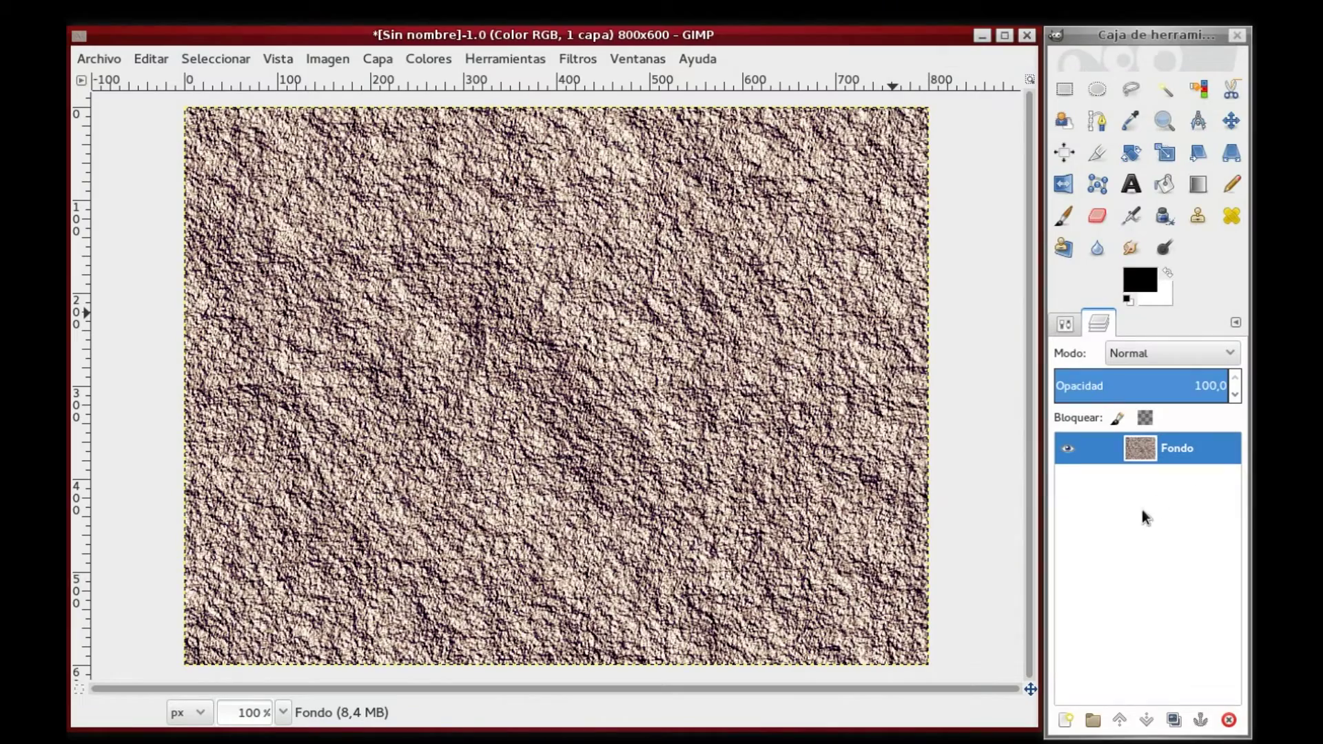
Add a white-filled layer, lower it beneath the texture, and make Fondo active
left_click(1067, 720)
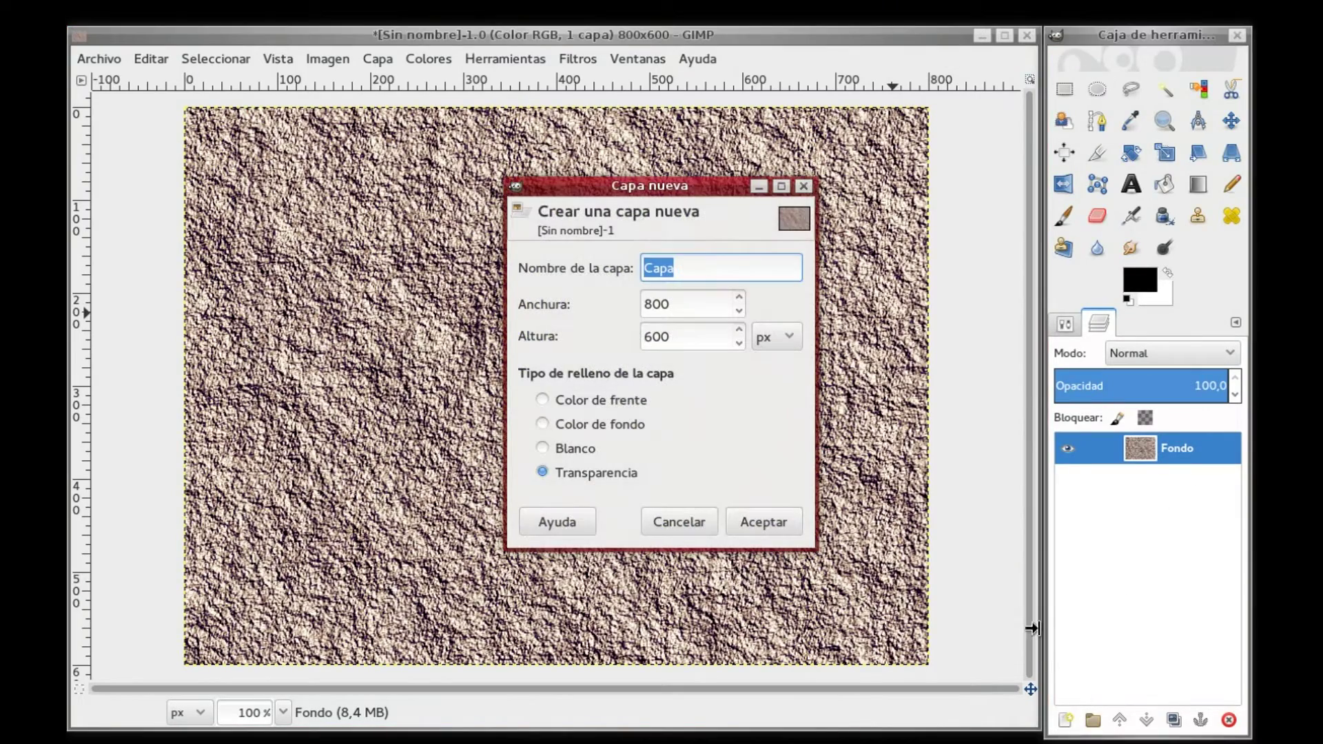
left_click(617, 453)
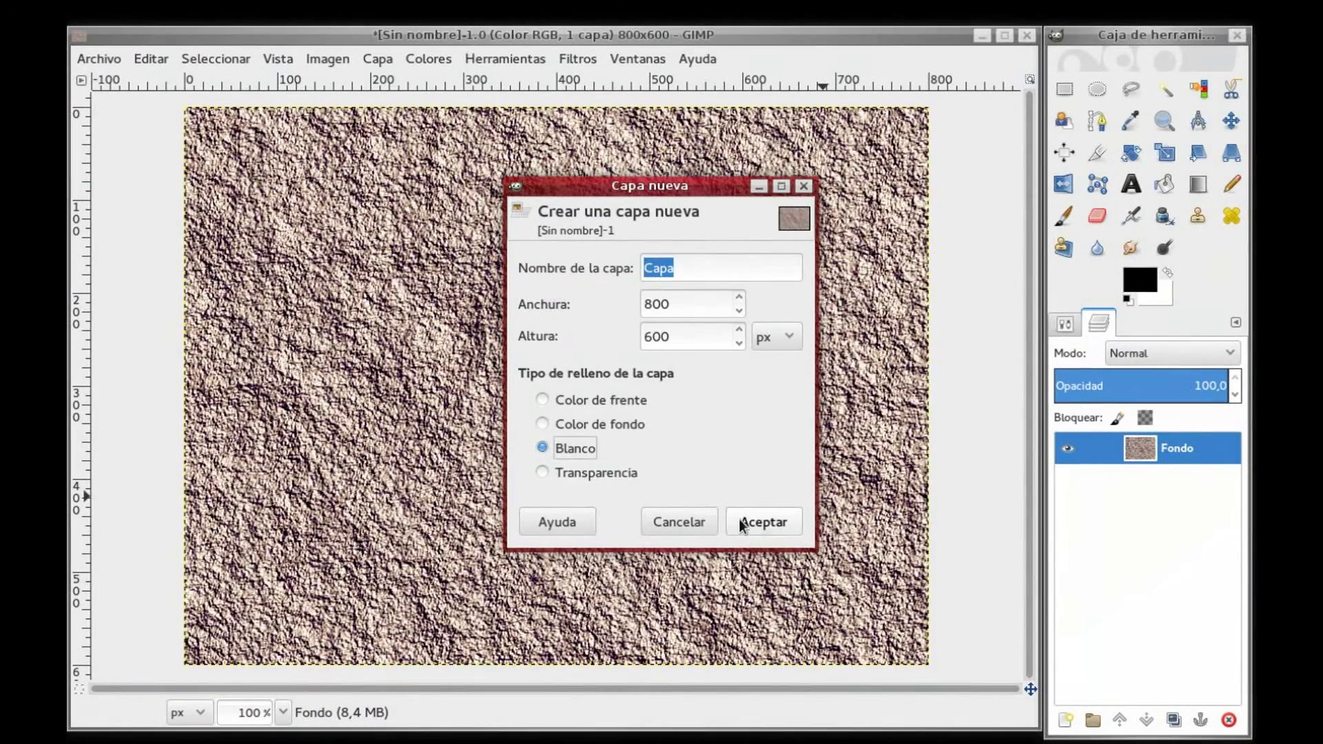
left_click(886, 572)
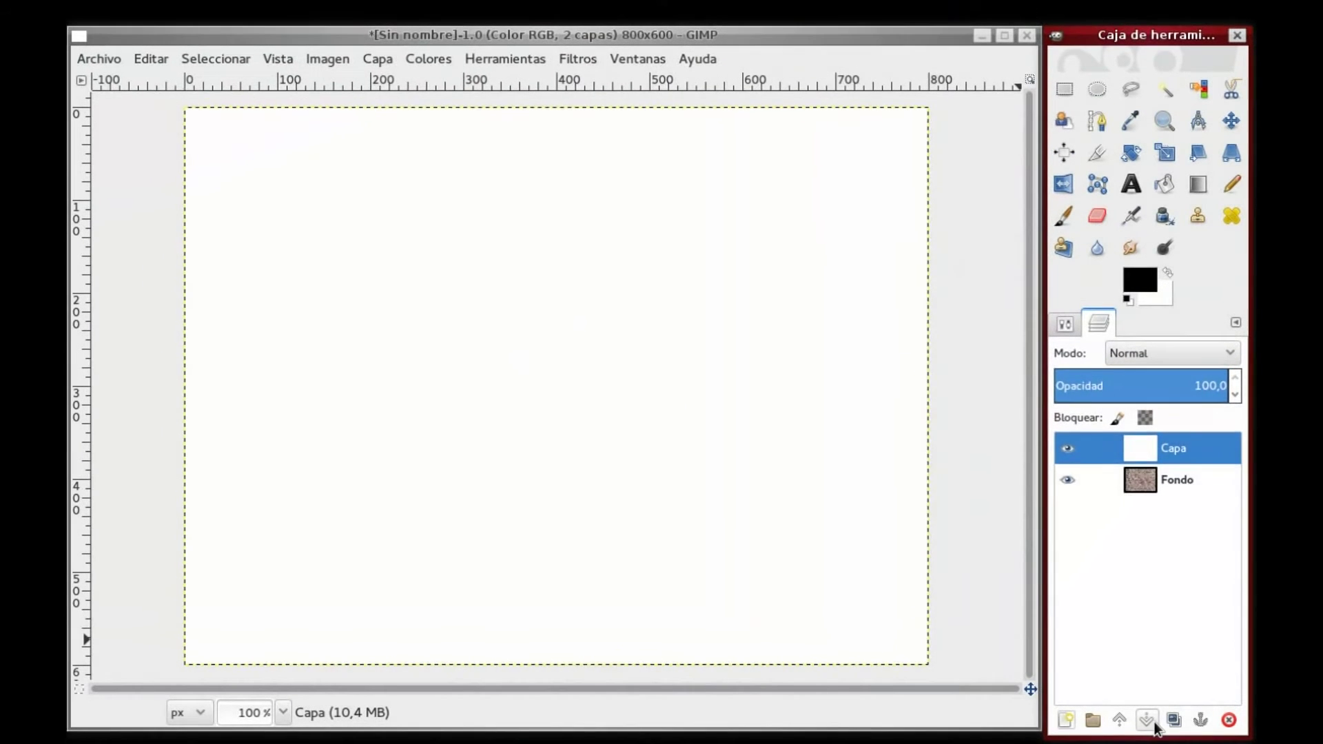
left_click(1155, 725)
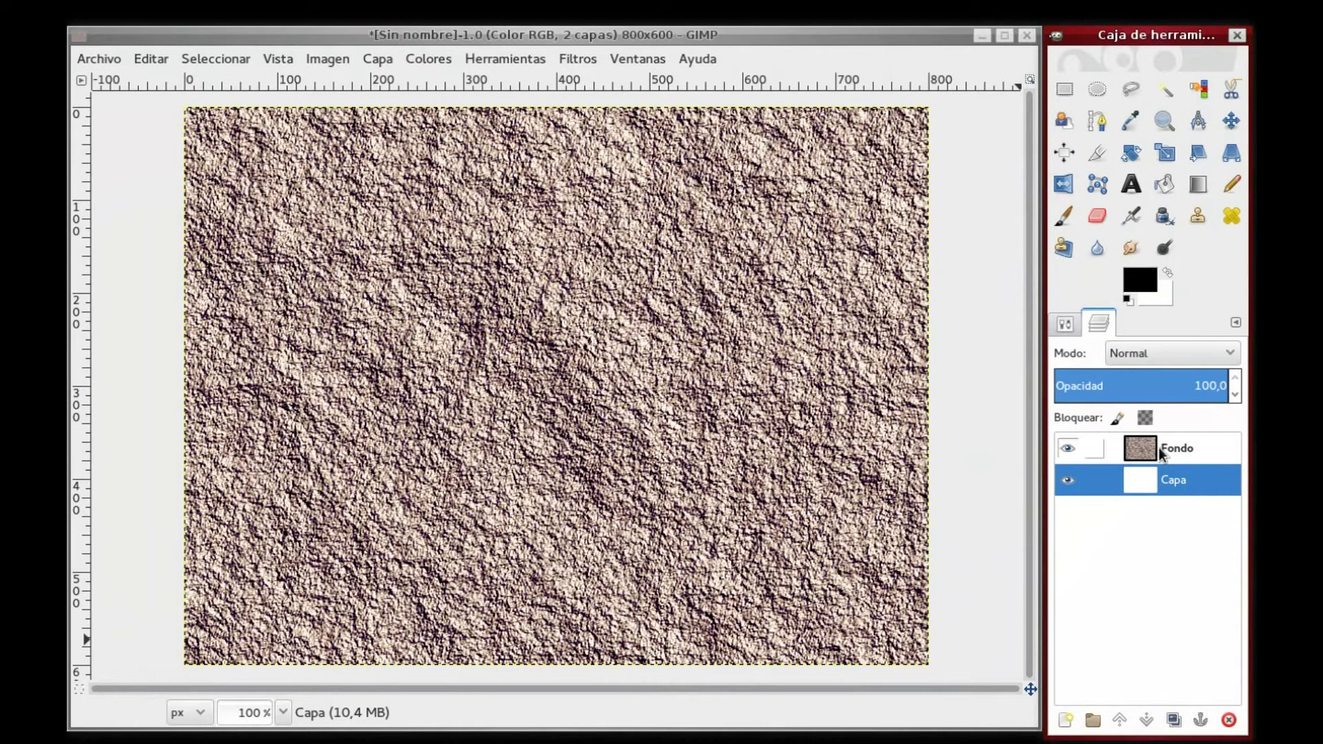
left_click(1166, 451)
Set the Text tool to white Sans Bold at 250 px and start a text box on the canvas
left_click(1131, 185)
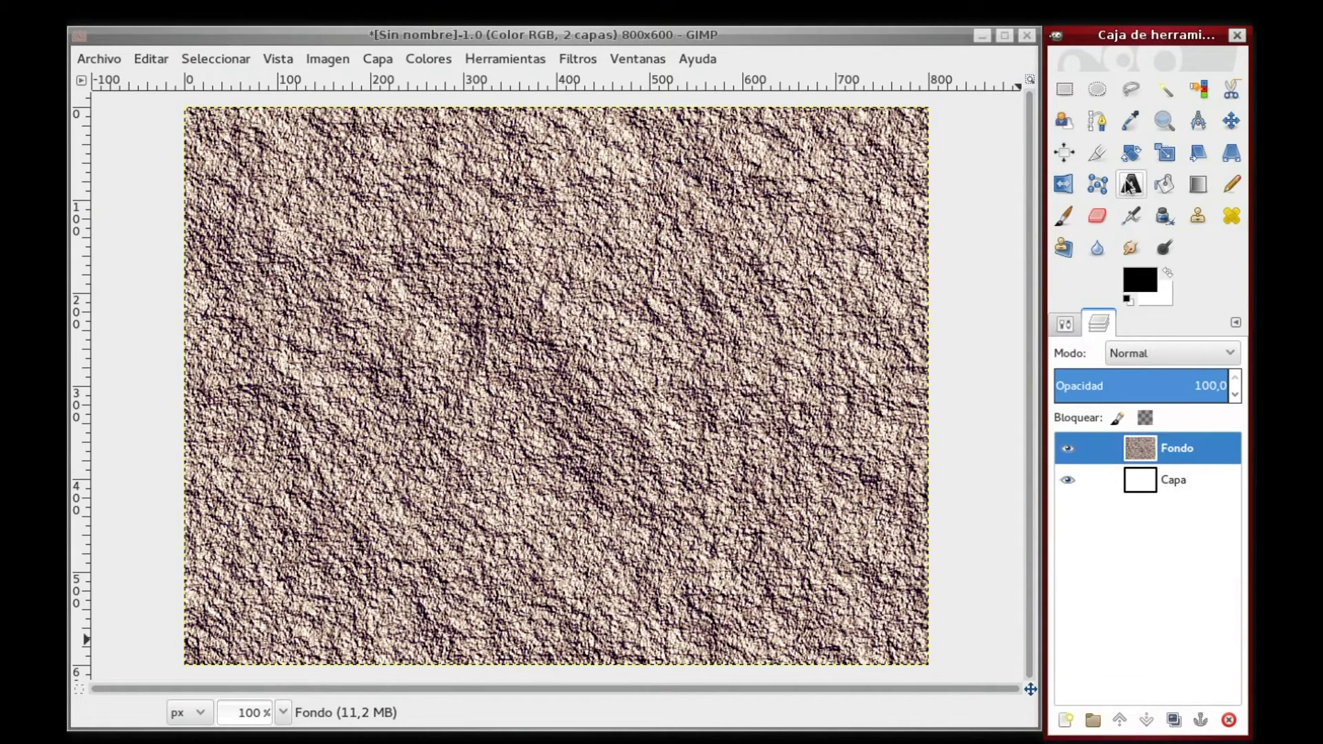
left_click(1147, 524)
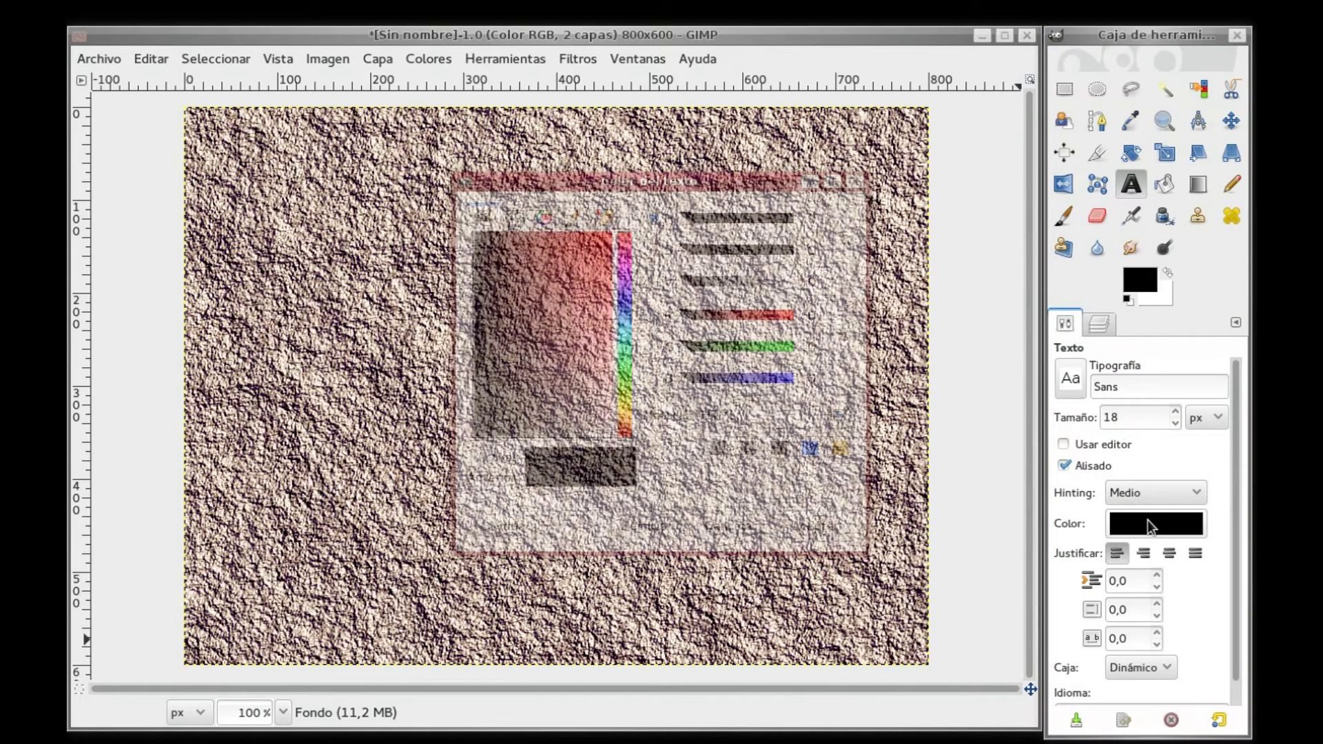
left_click(687, 450)
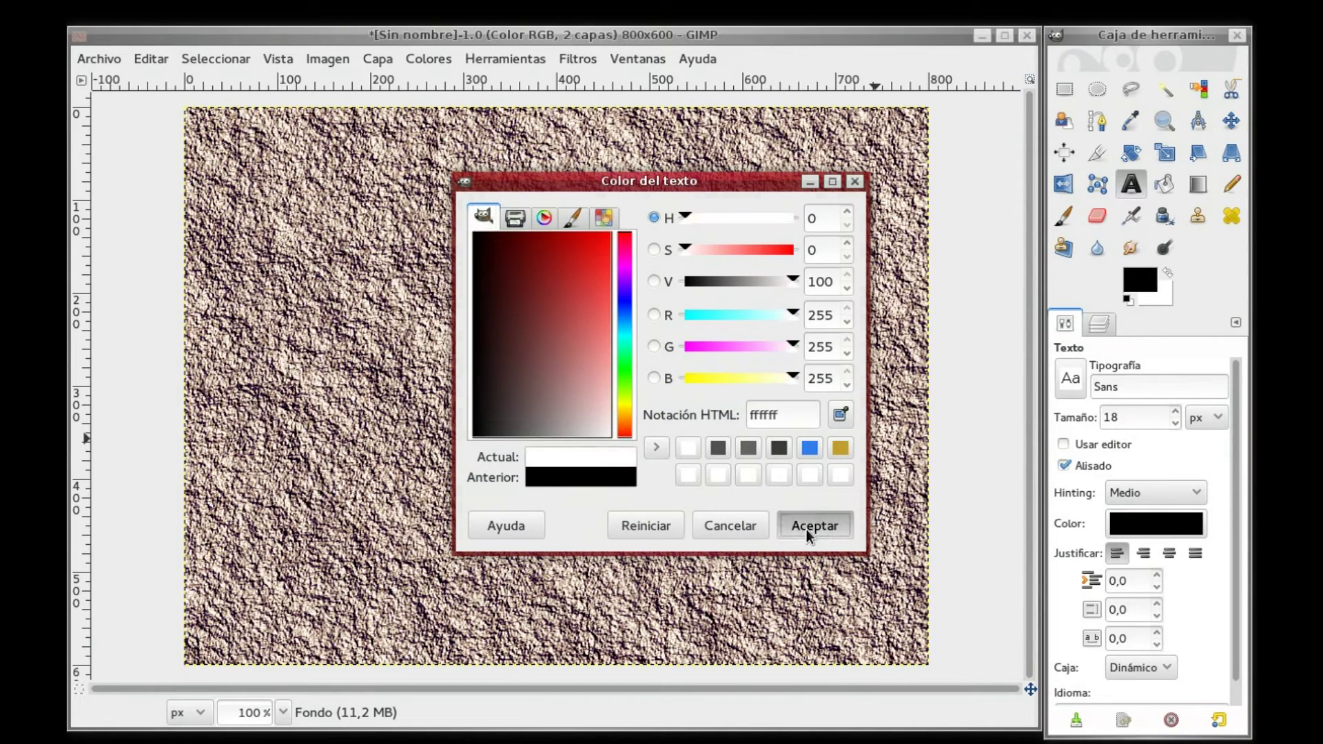
left_click(807, 528)
left_click(1119, 387)
left_click(1070, 379)
left_click(1103, 446)
left_click(1144, 418)
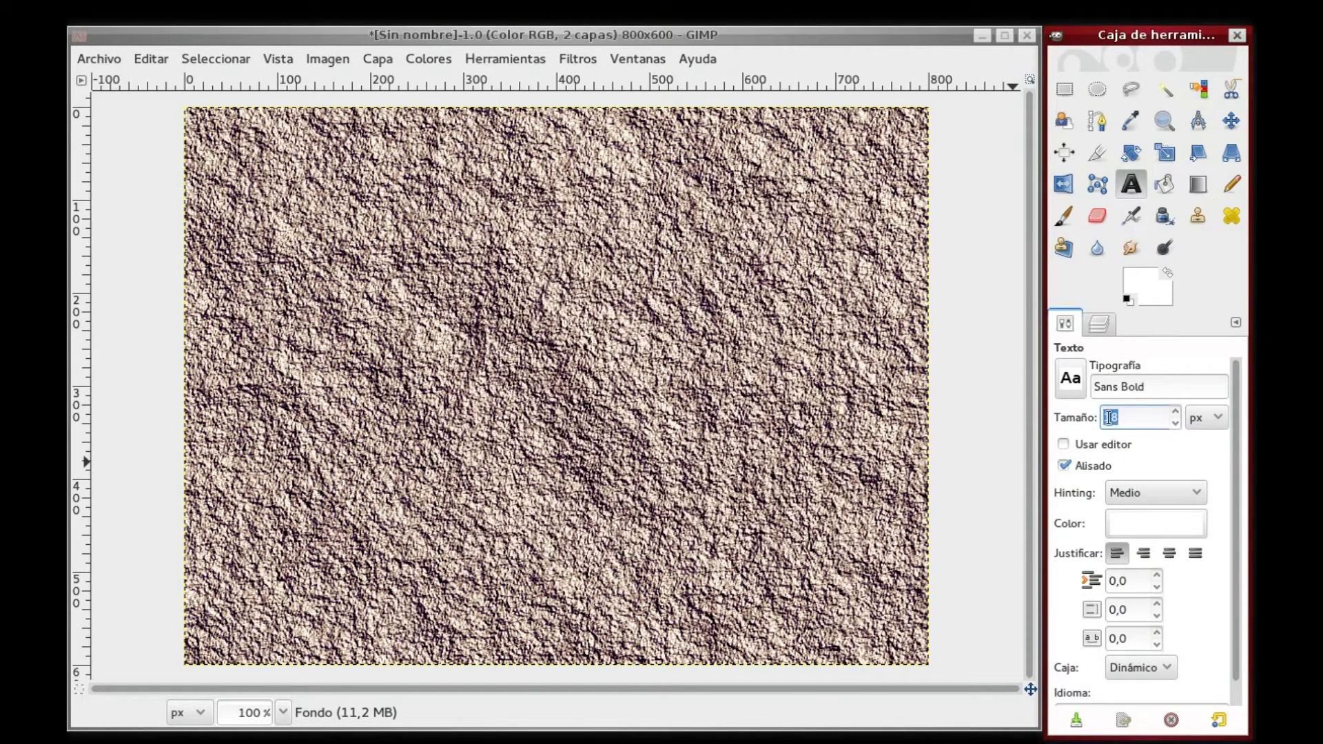
double_click(1111, 418)
type("250")
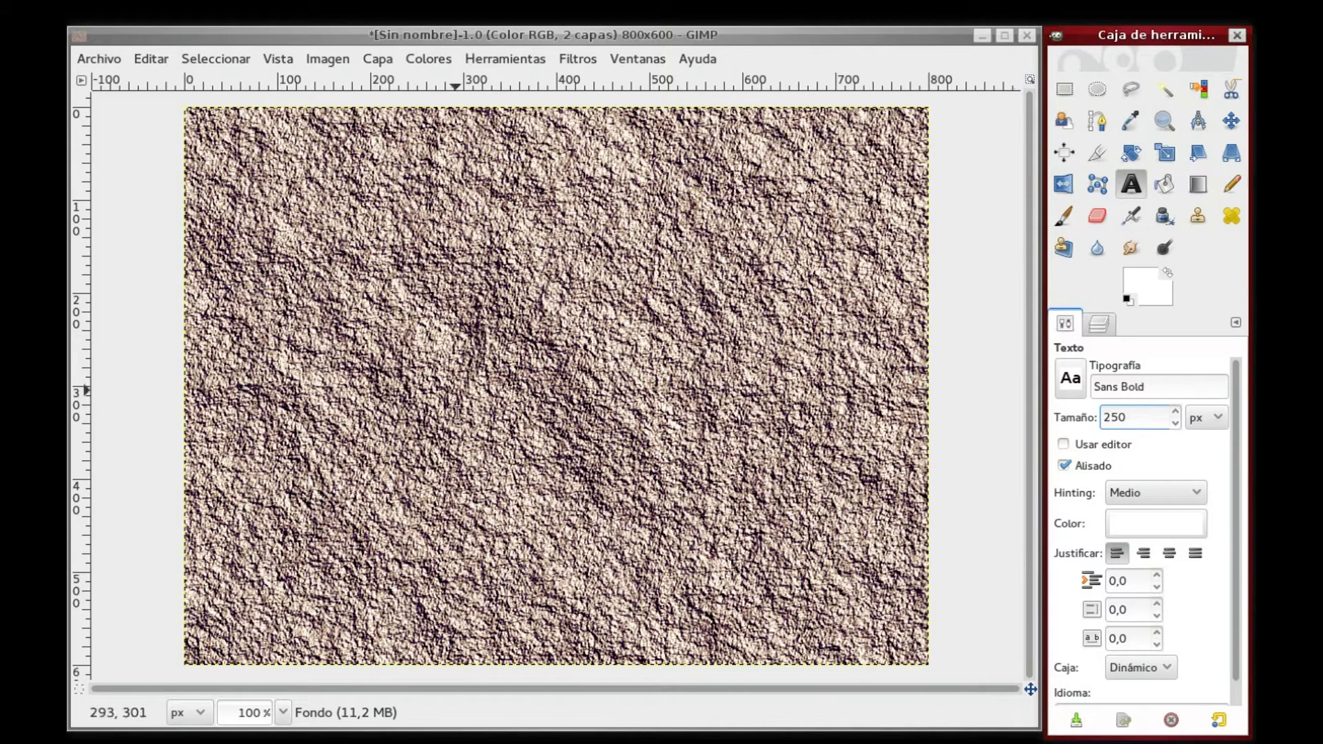
left_click(370, 280)
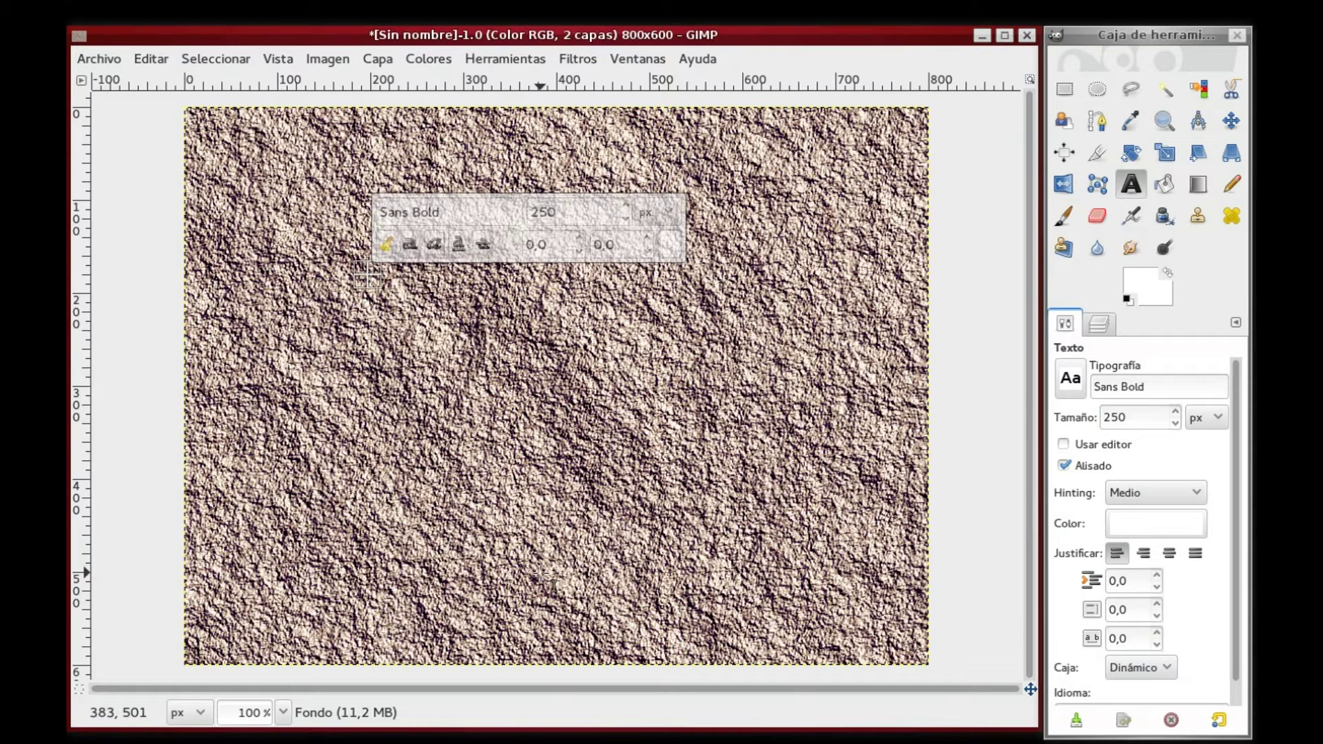
Type a T, resize it to 503, and move it up and right
type("T")
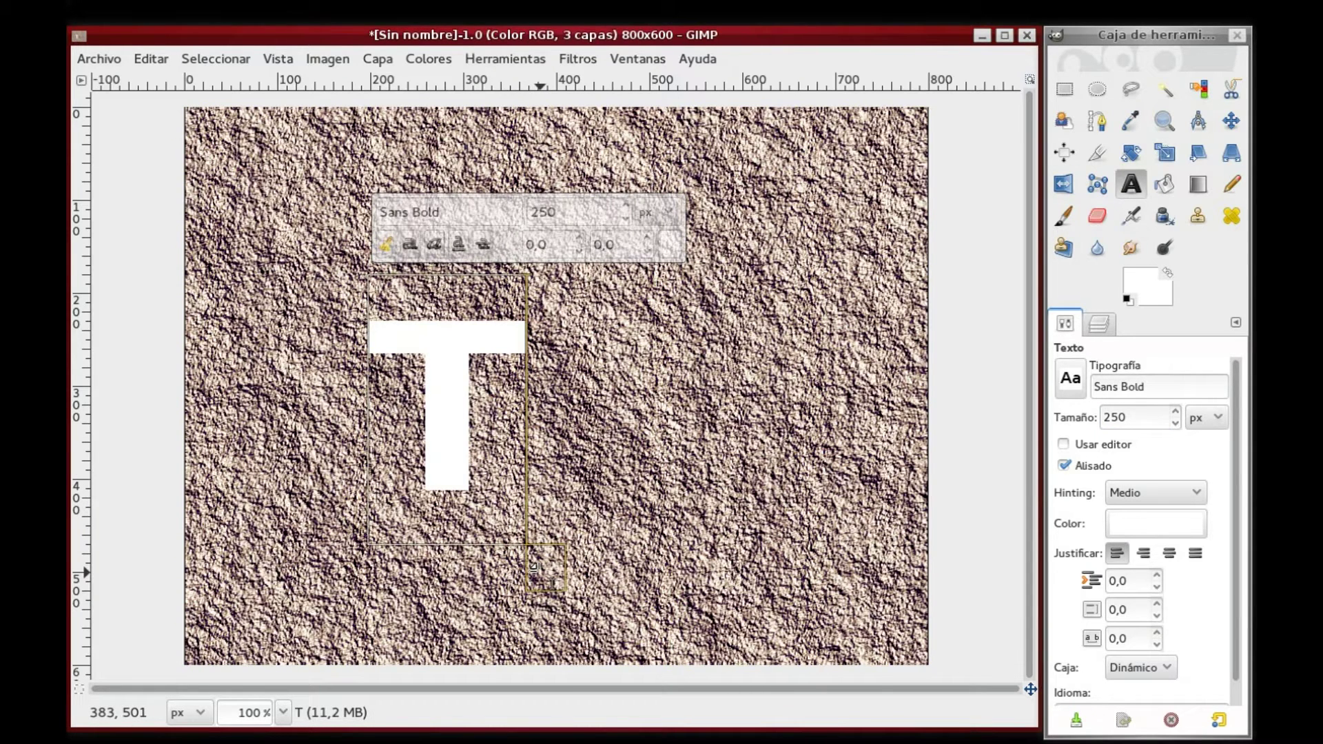
key("ctrl+a")
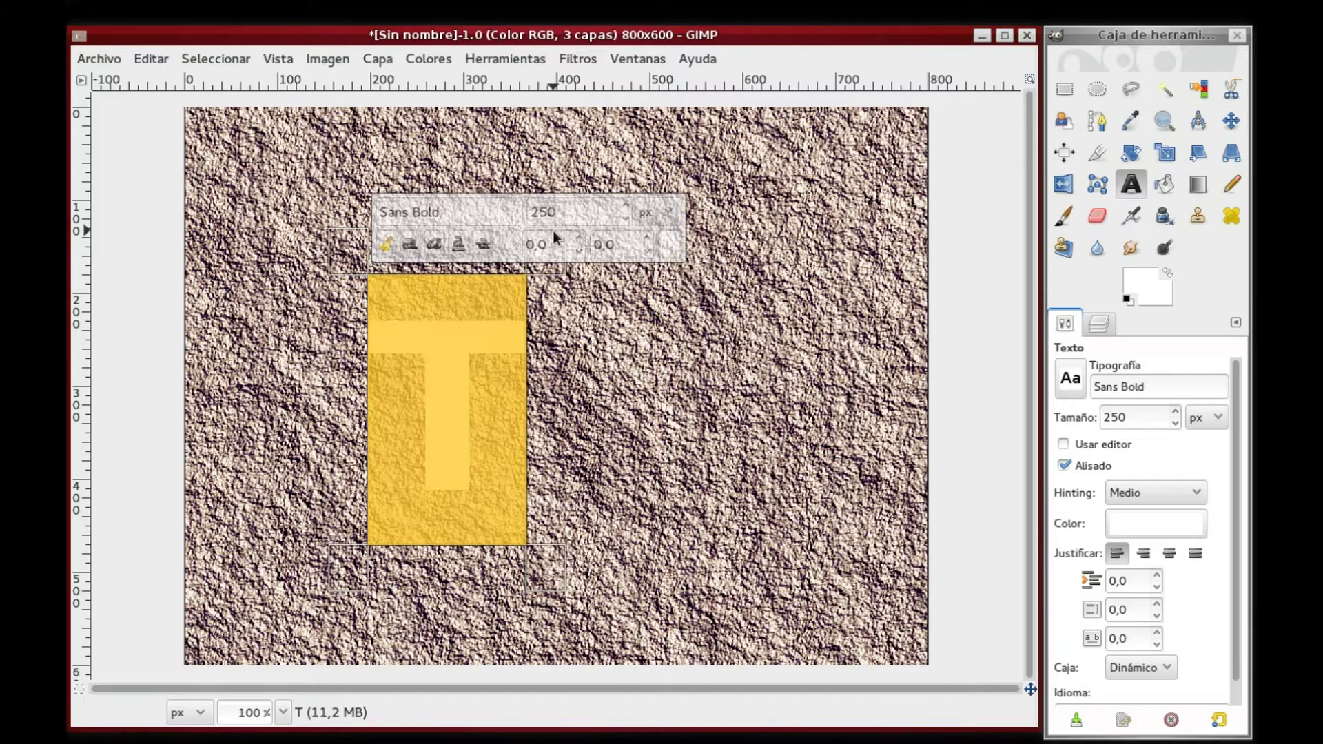
triple_click(549, 213)
type("50")
type("3")
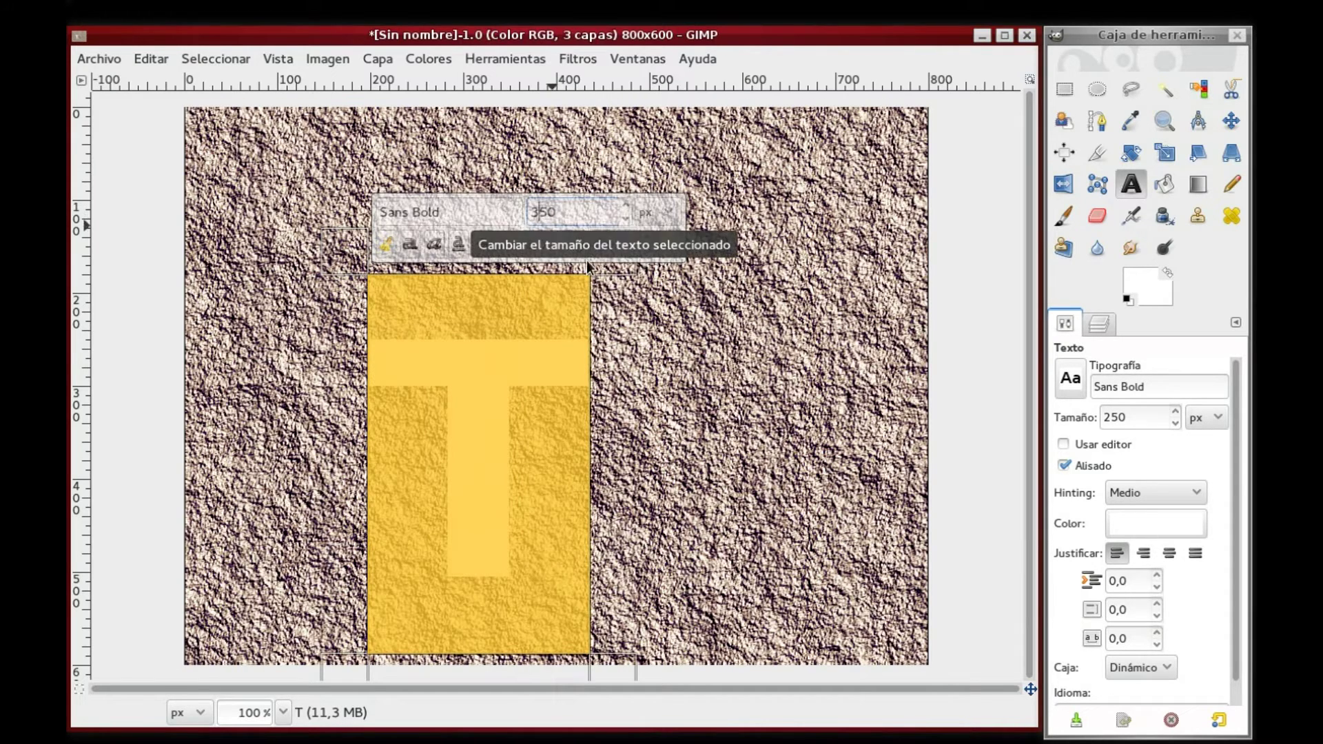
left_click(1231, 122)
left_click_drag(489, 366, 552, 279)
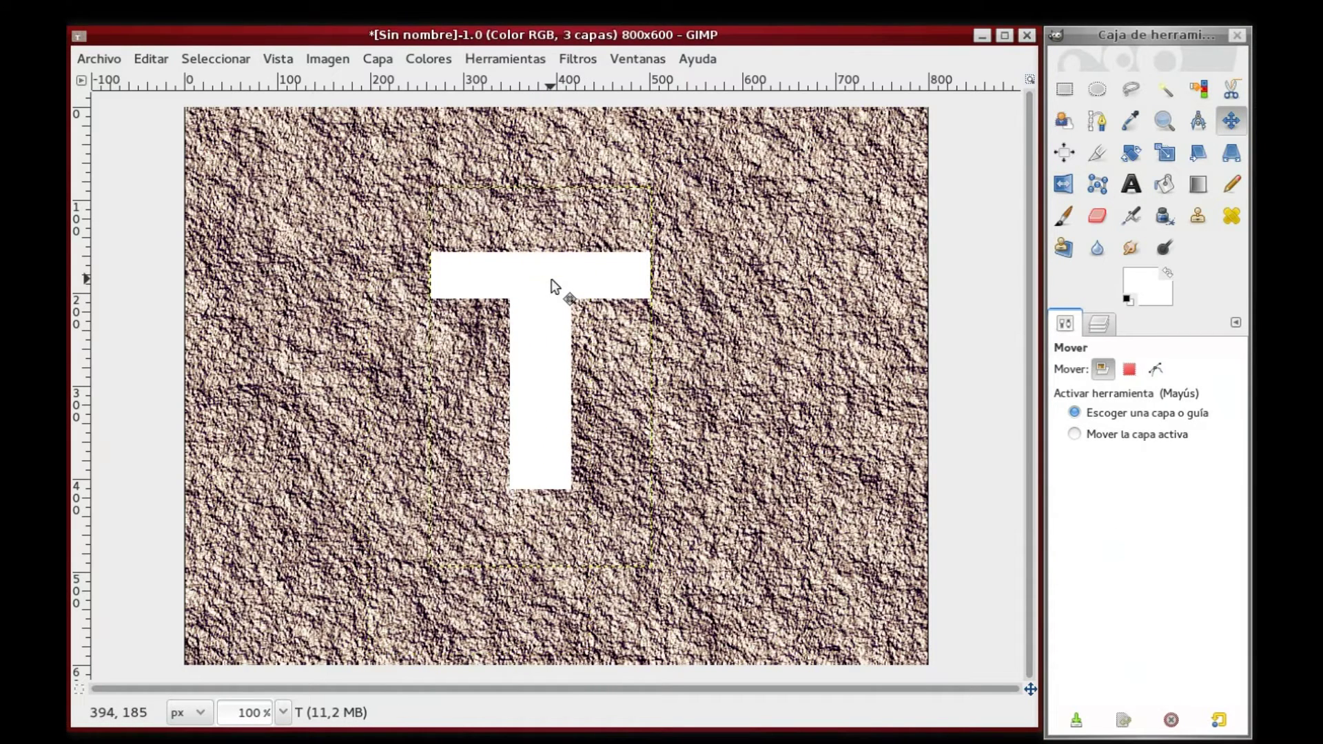
Show the Layers list, pick Rectangle Select, and select the Fondo layer
left_click(1100, 323)
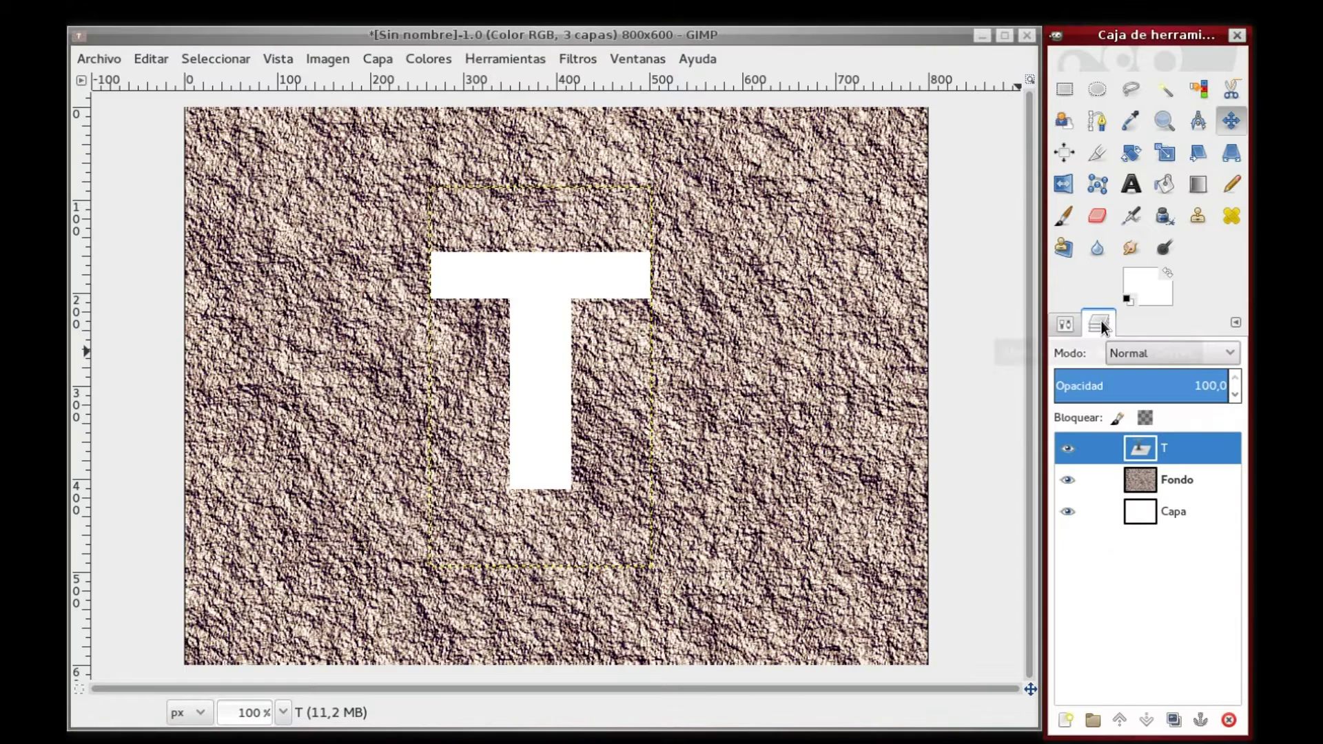
left_click(1064, 90)
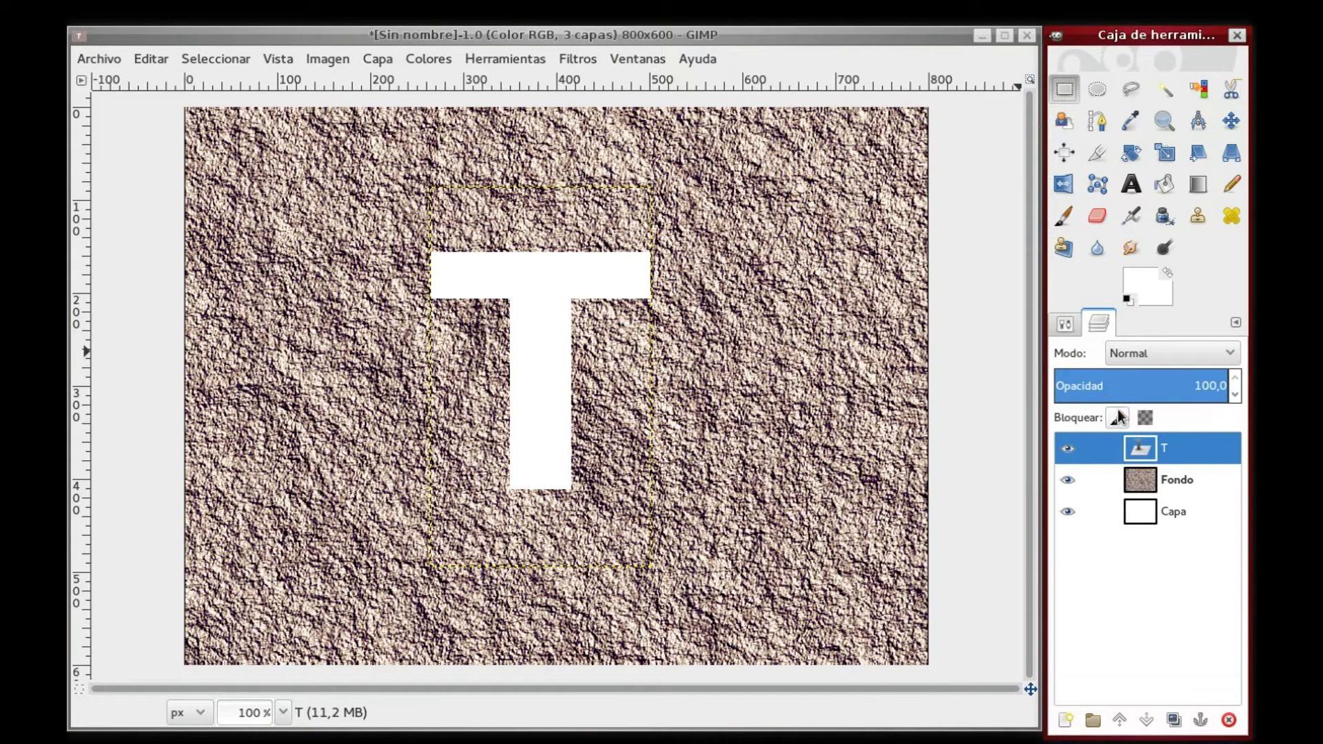
left_click(1193, 484)
Add a layer mask to Fondo using the transferred alpha channel option
right_click(1191, 481)
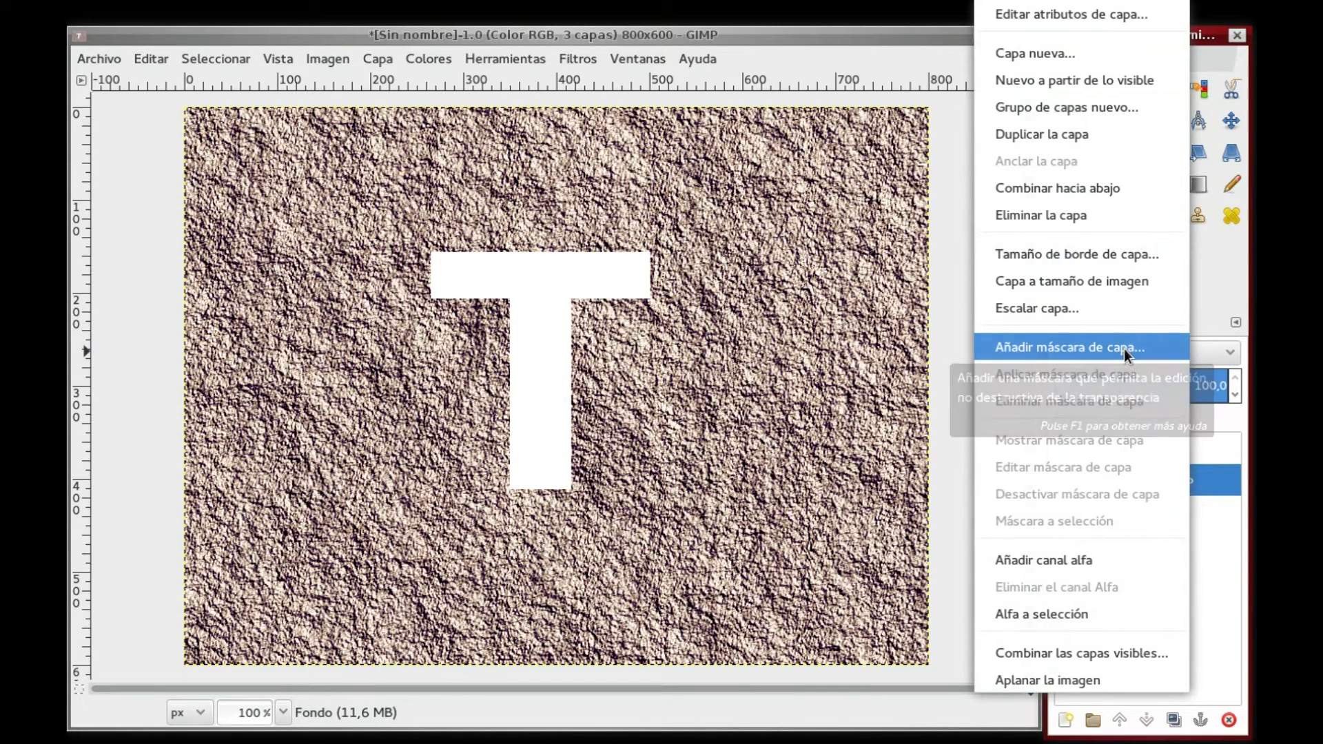
left_click(1124, 349)
left_click(626, 349)
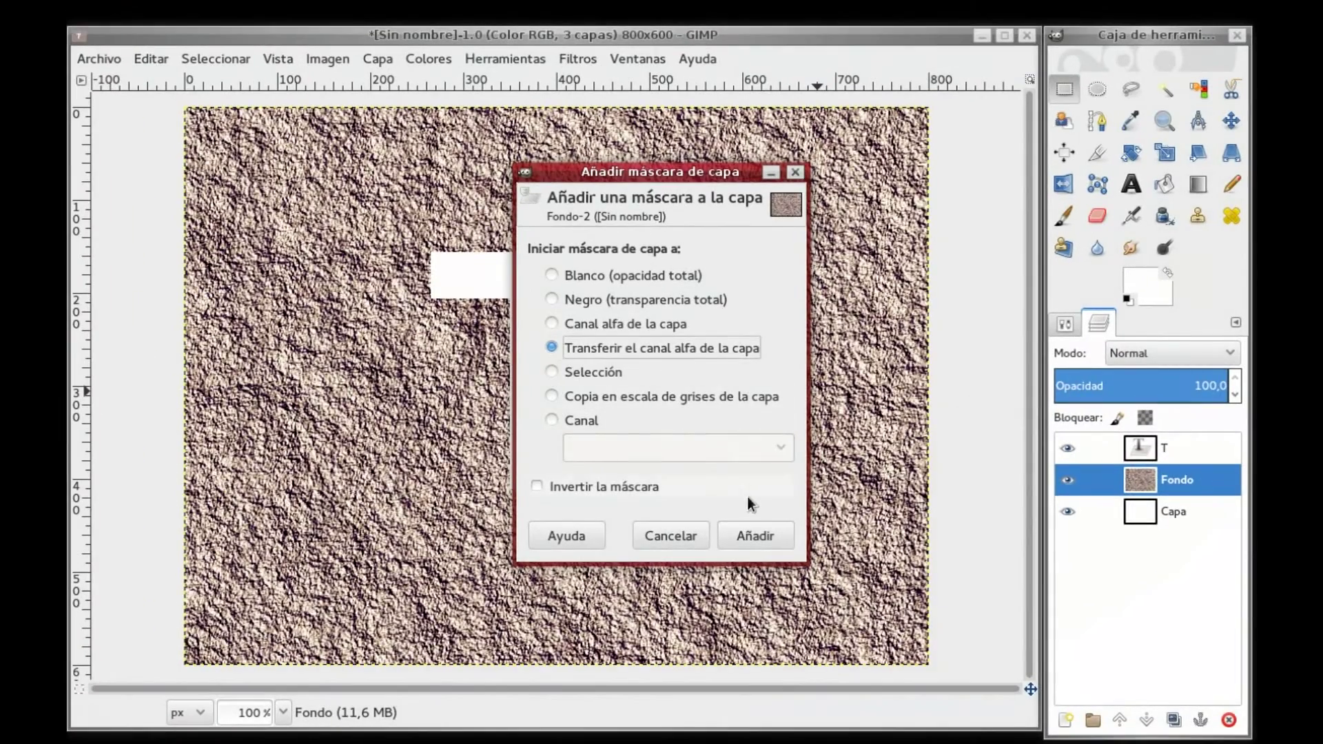
left_click(755, 535)
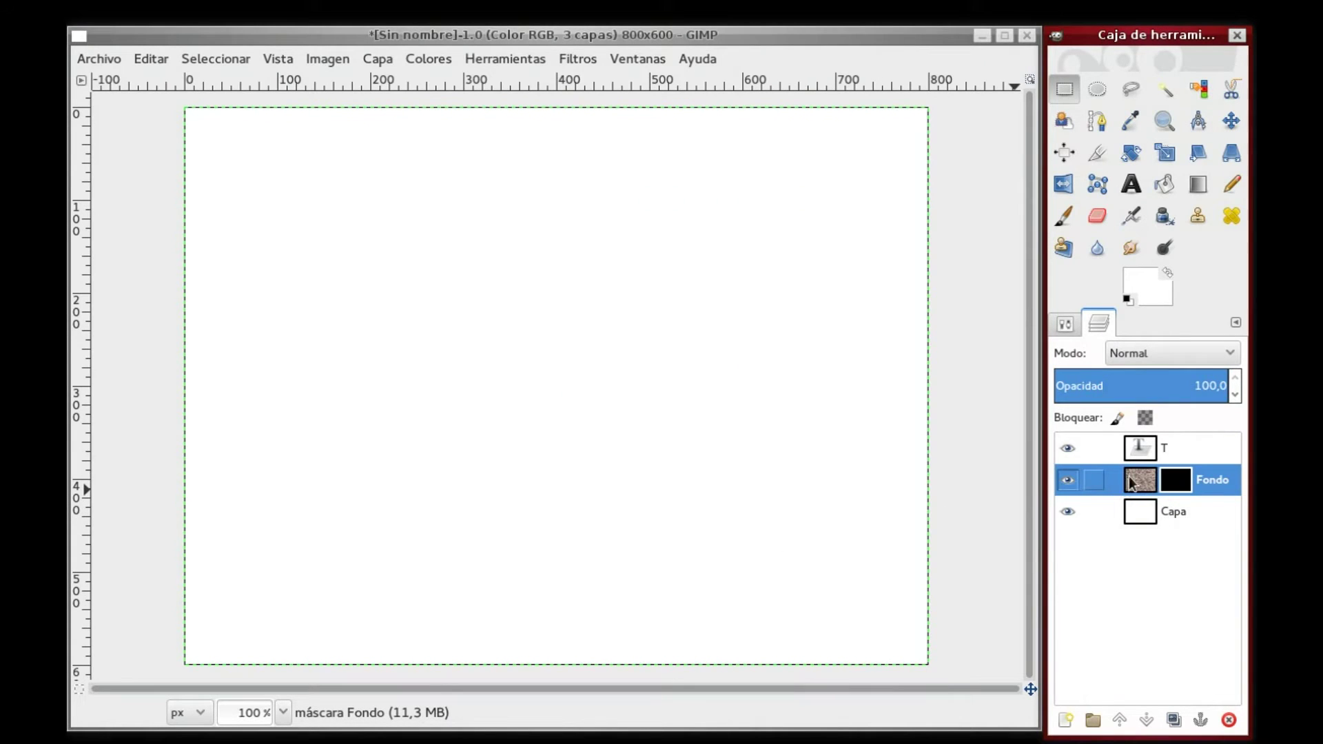
Copy the T layer into Fondo's mask, anchor it, and hide the T layer
left_click(1143, 449)
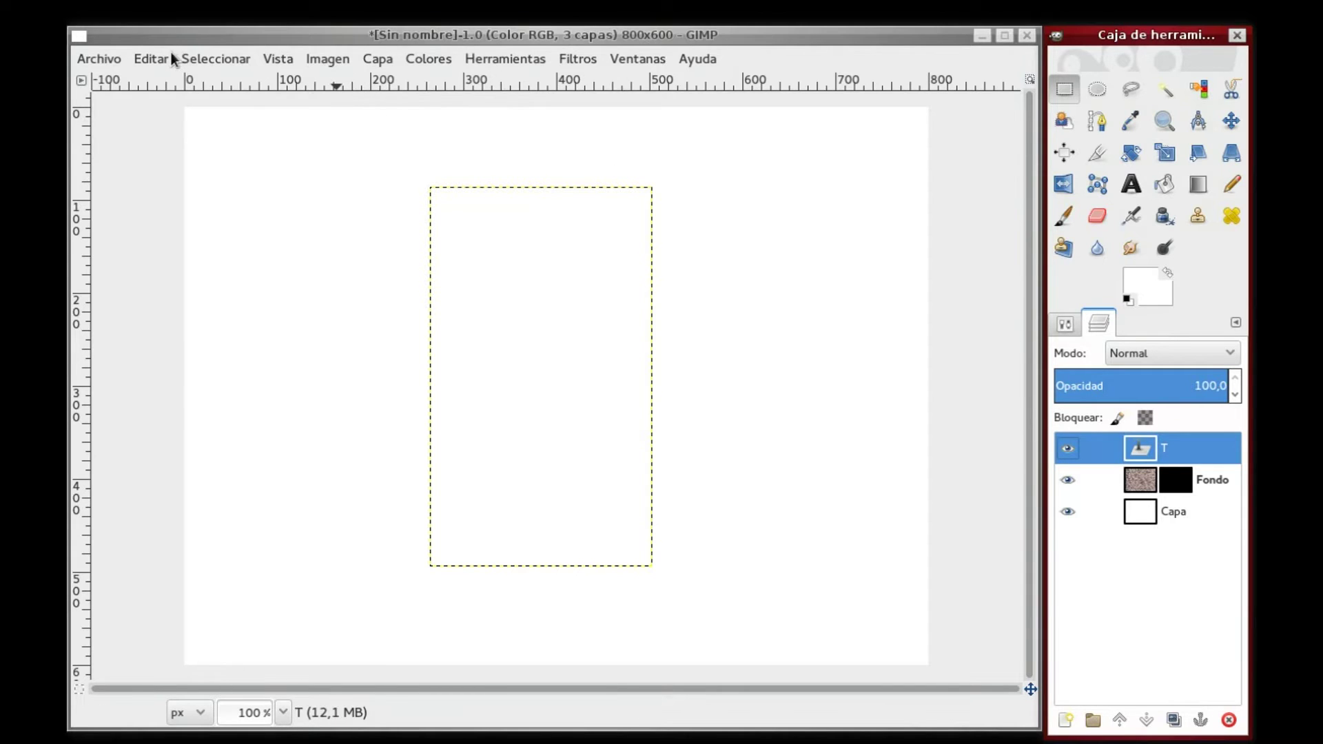
left_click(150, 58)
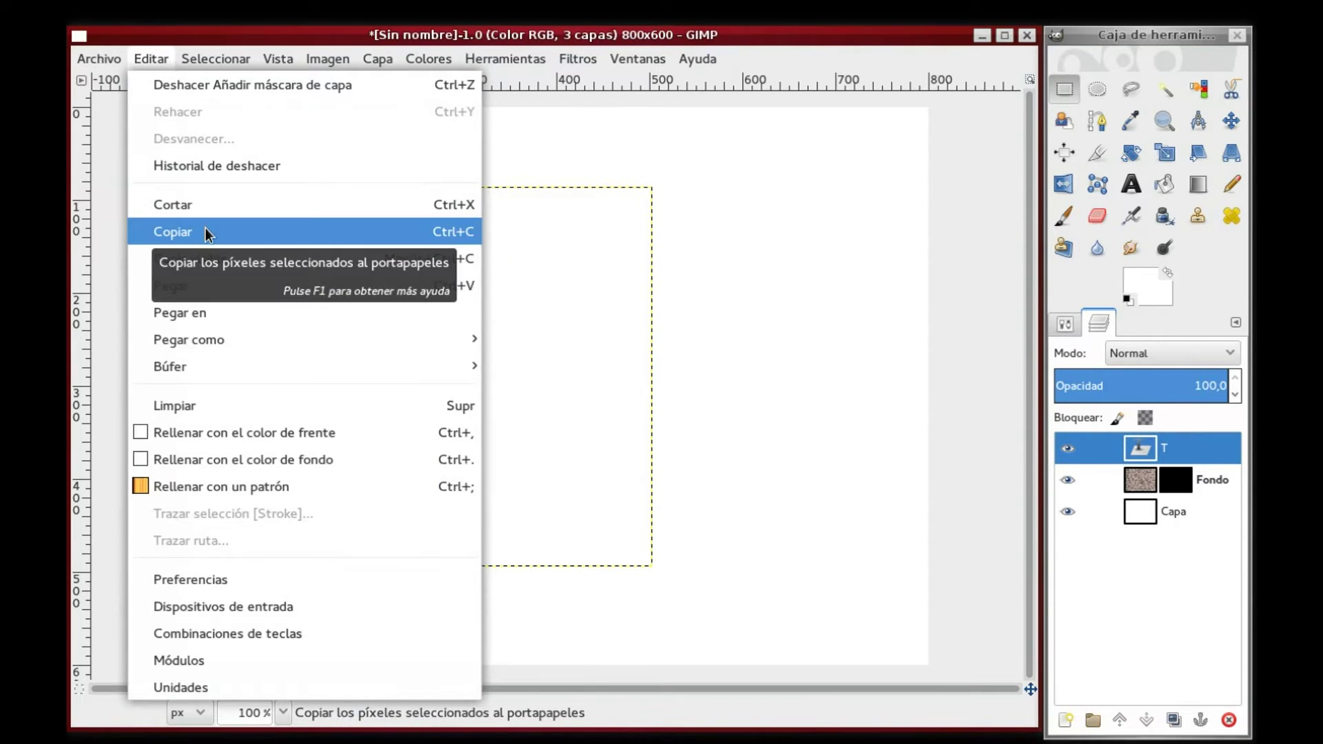
left_click(205, 230)
left_click(1174, 484)
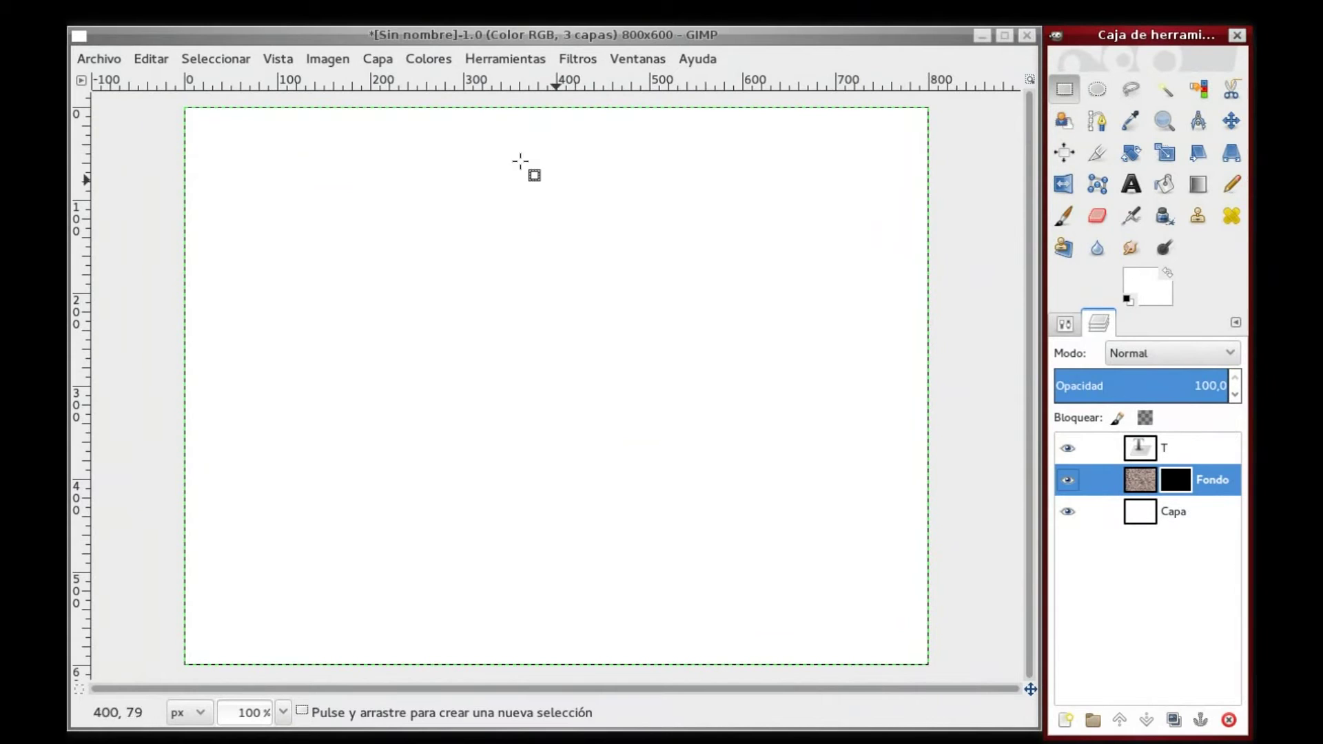
left_click(156, 57)
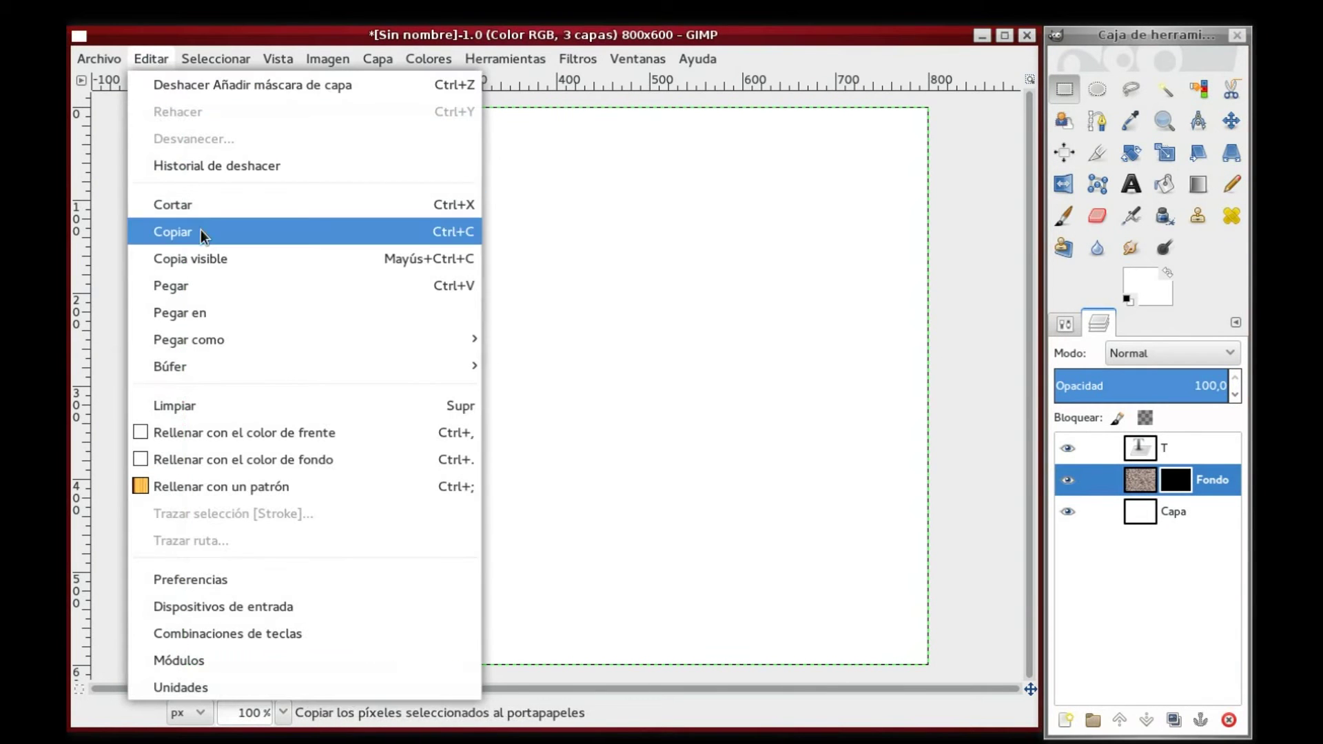
left_click(221, 284)
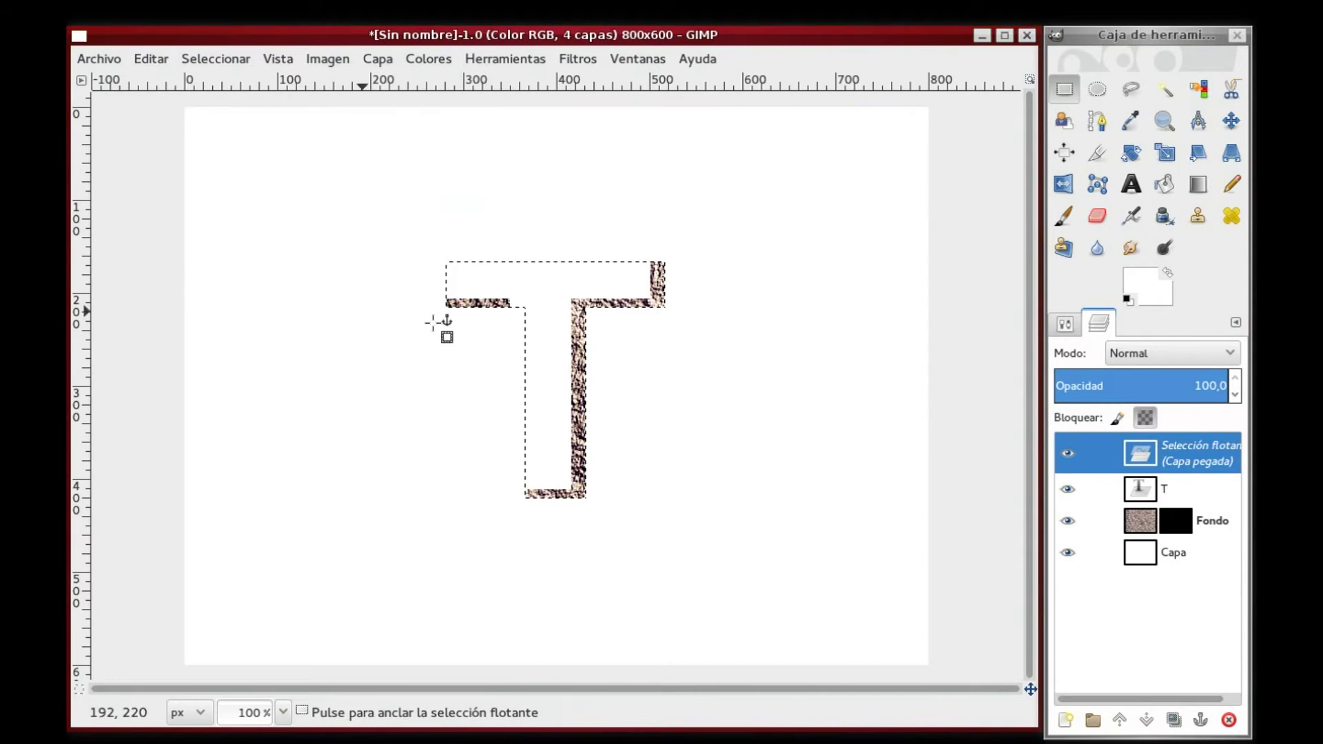
left_click(935, 454)
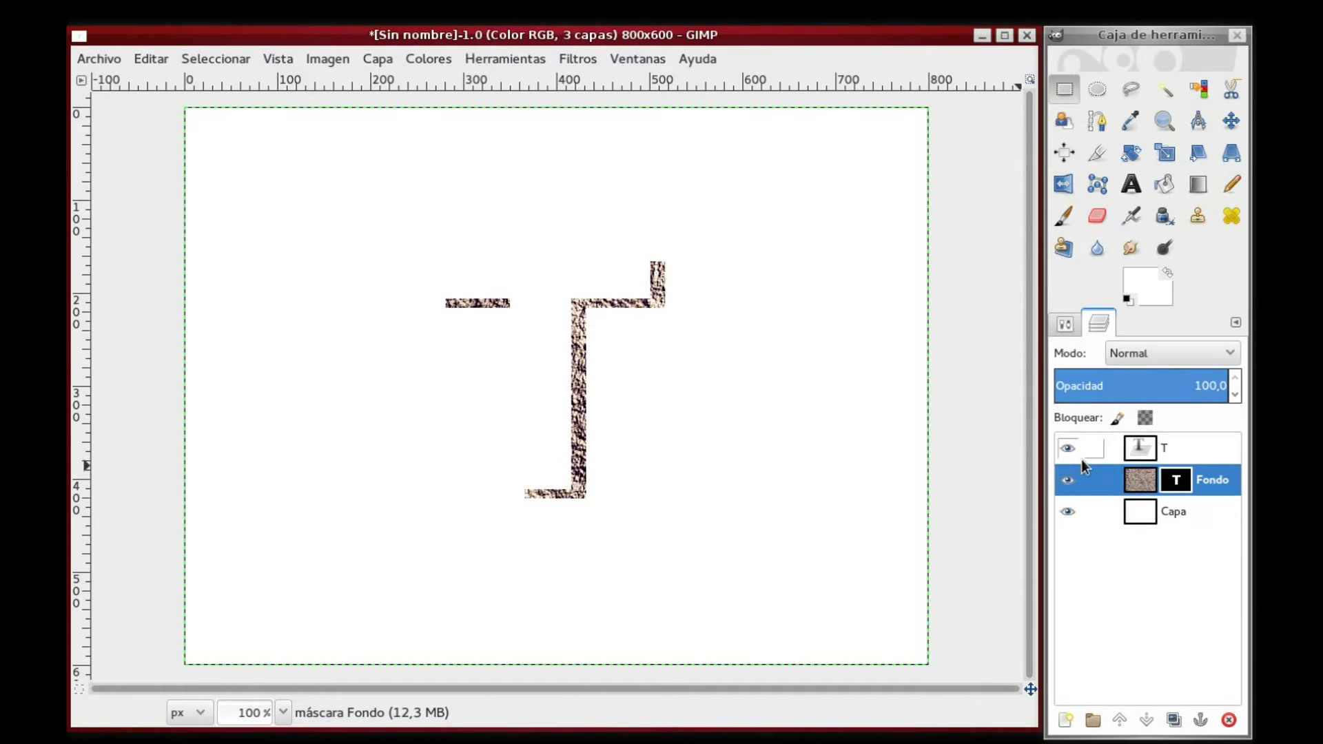
left_click(1068, 449)
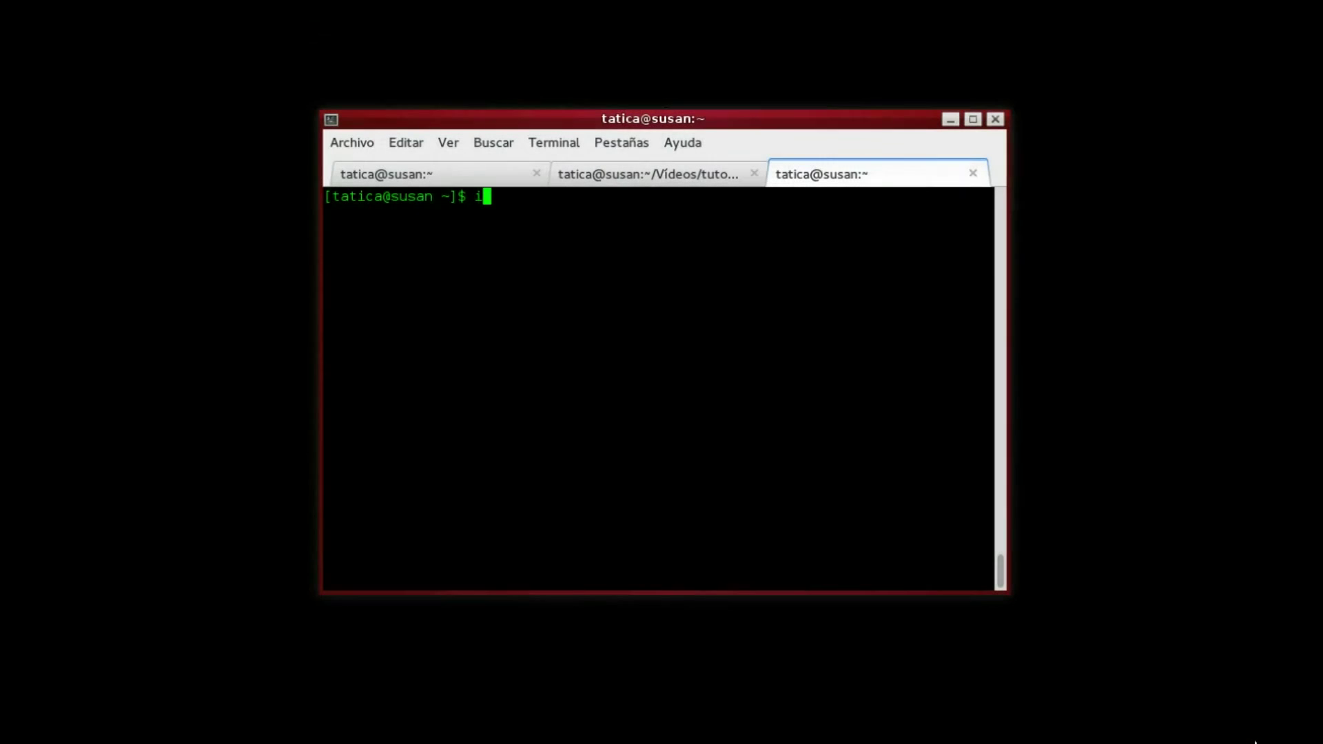
Launch Inkscape from a terminal with the inkscape command
type("inkscape")
key("Return")
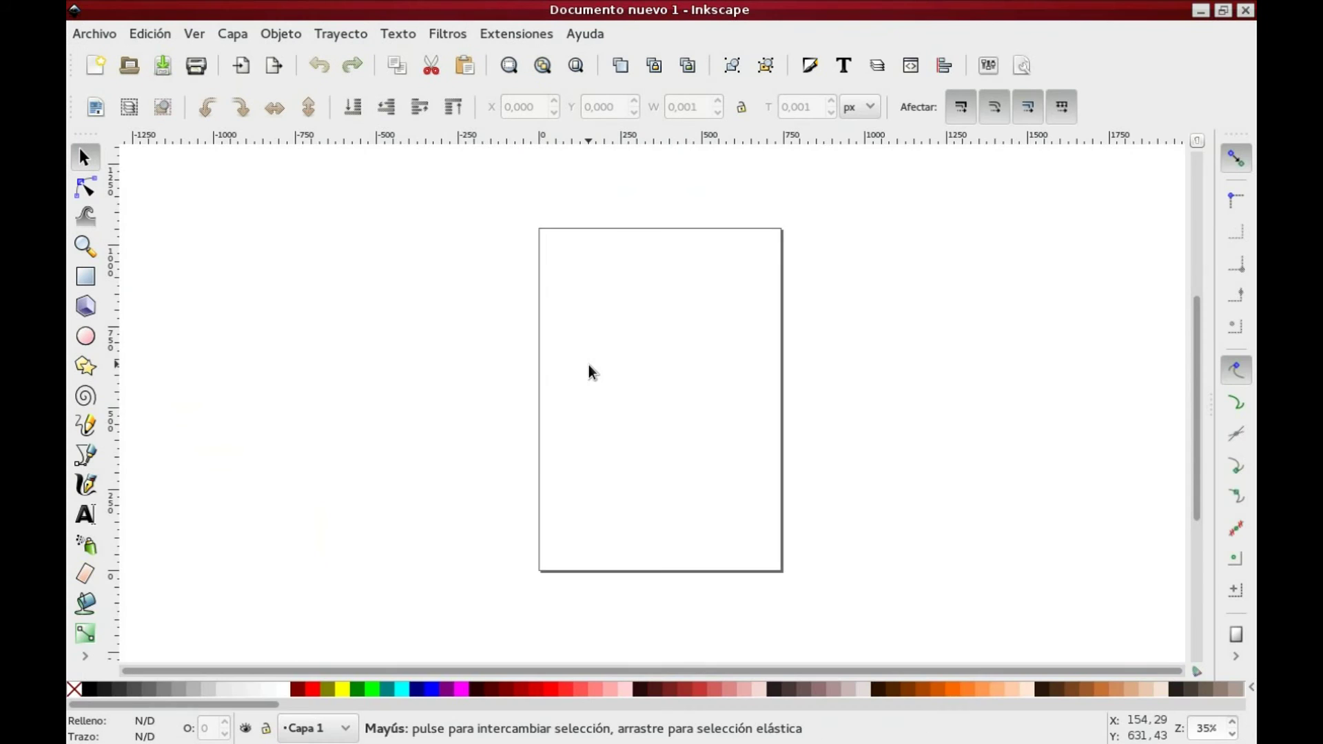
Zoom in and type a capital T on the page in Sans Bold
key("plus")
key("plus")
key("plus")
key("plus")
key("plus")
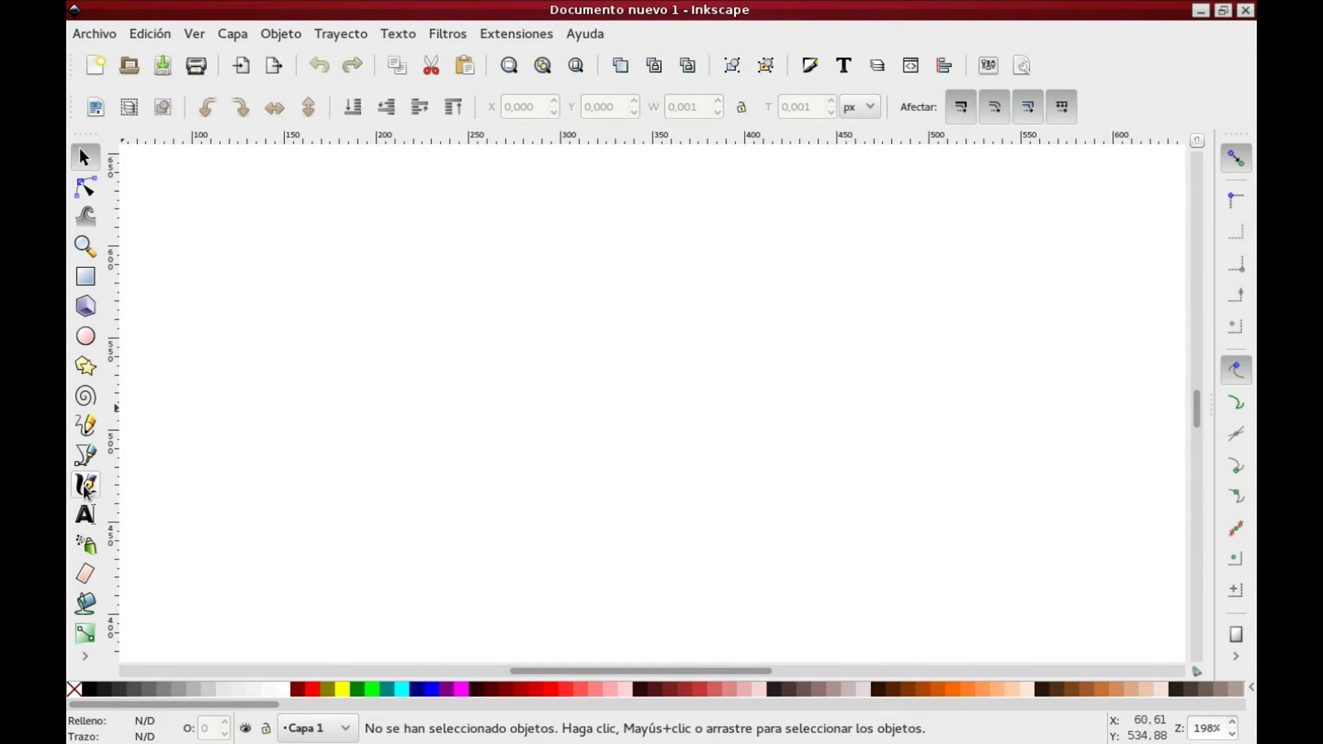
left_click(85, 514)
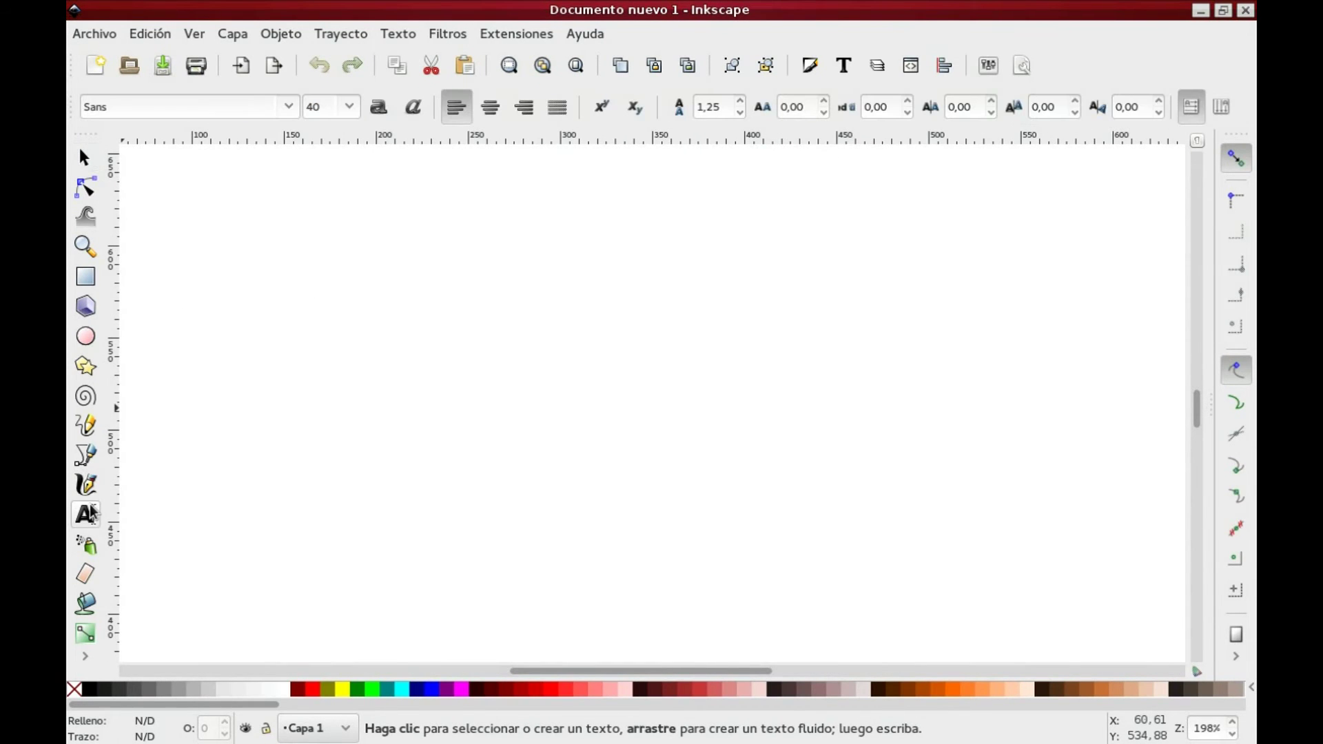
left_click(433, 373)
type("T")
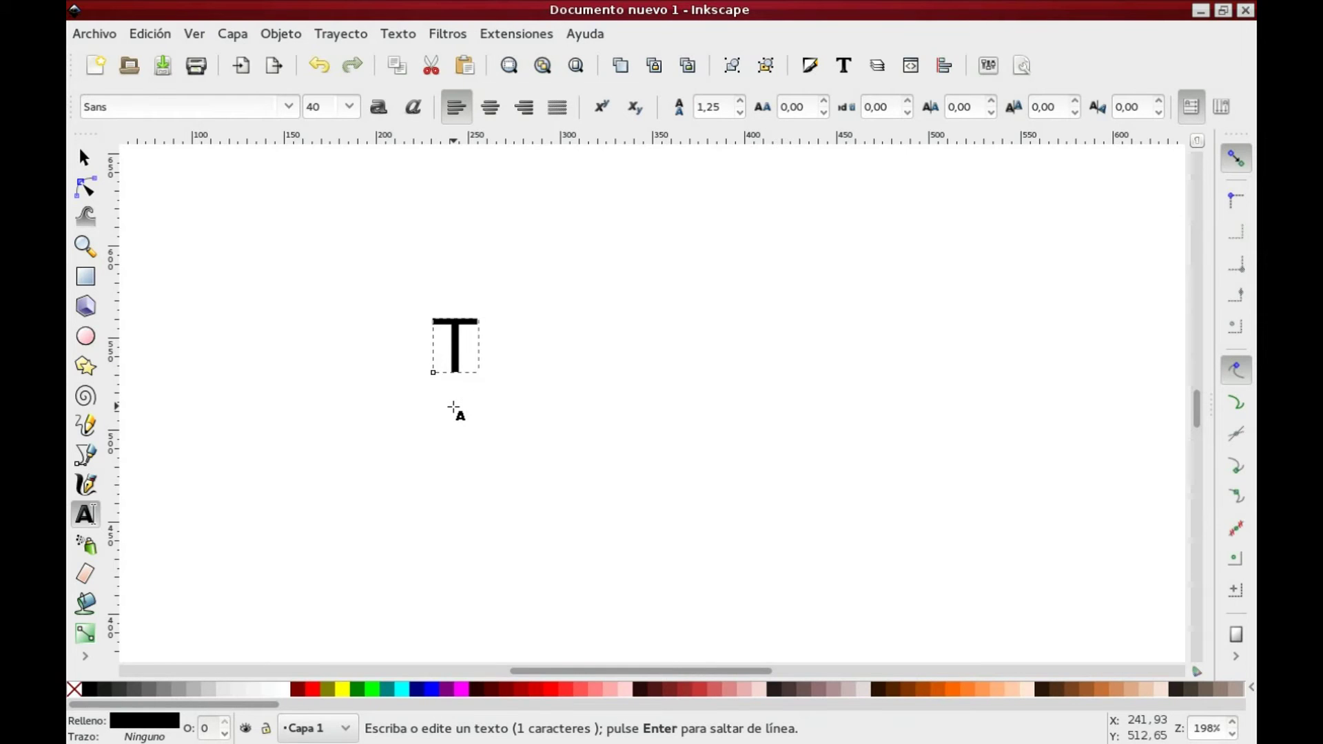
left_click(229, 113)
type("Bo")
key("Return")
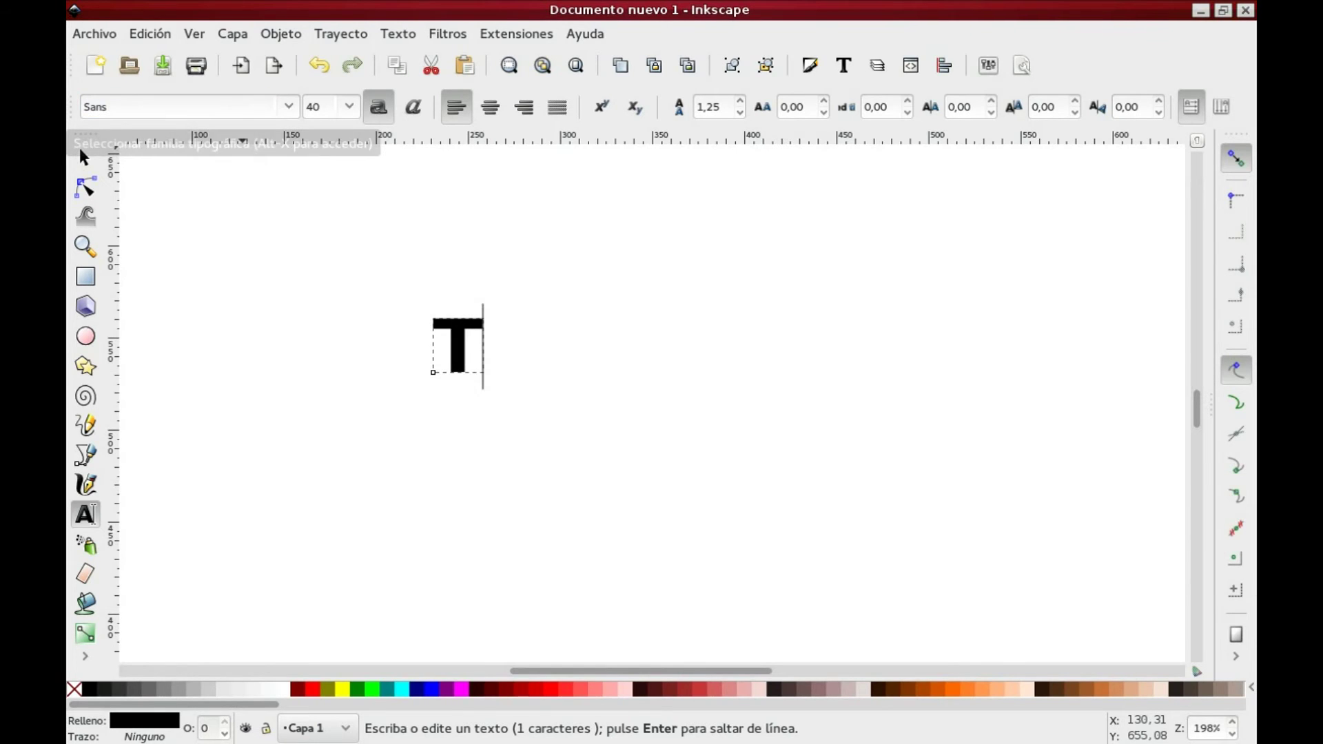
Scale the T up to roughly 200 by 218 px, nudge it upward, then deselect
key("F1")
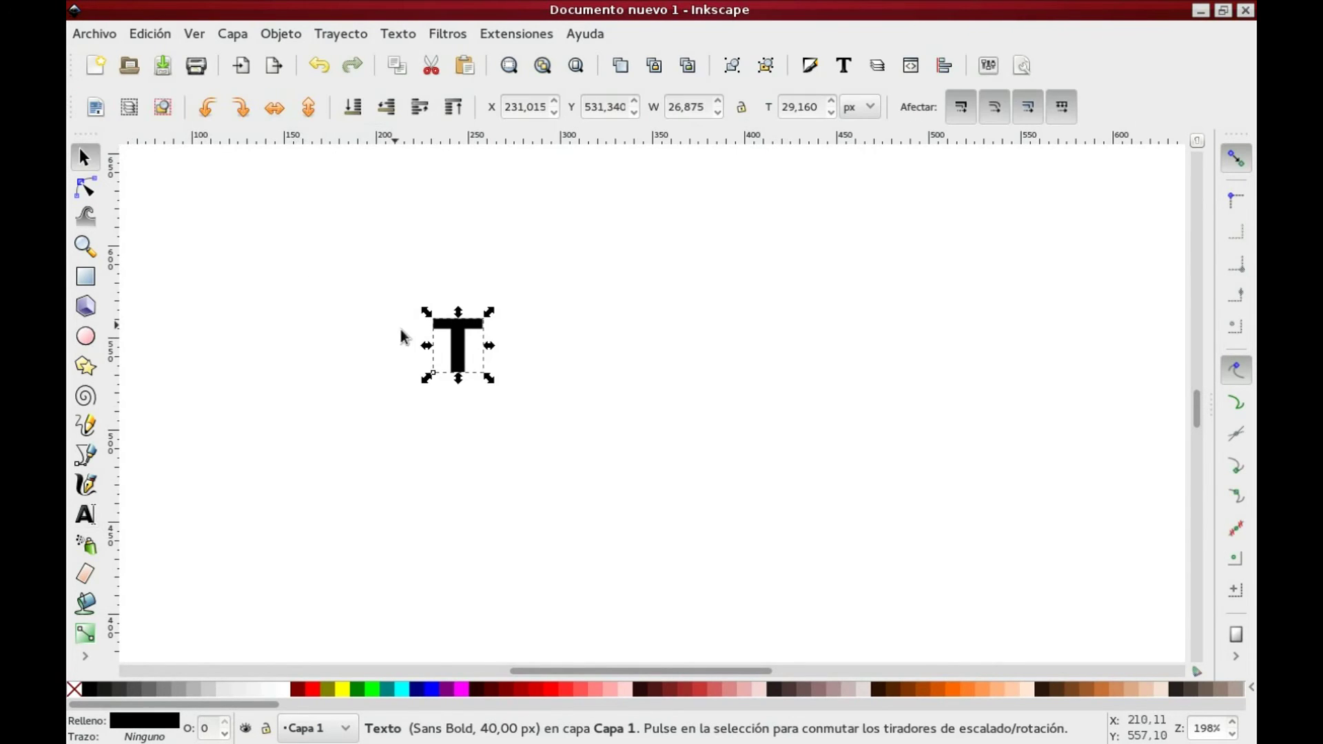
left_click_drag(494, 383, 717, 613)
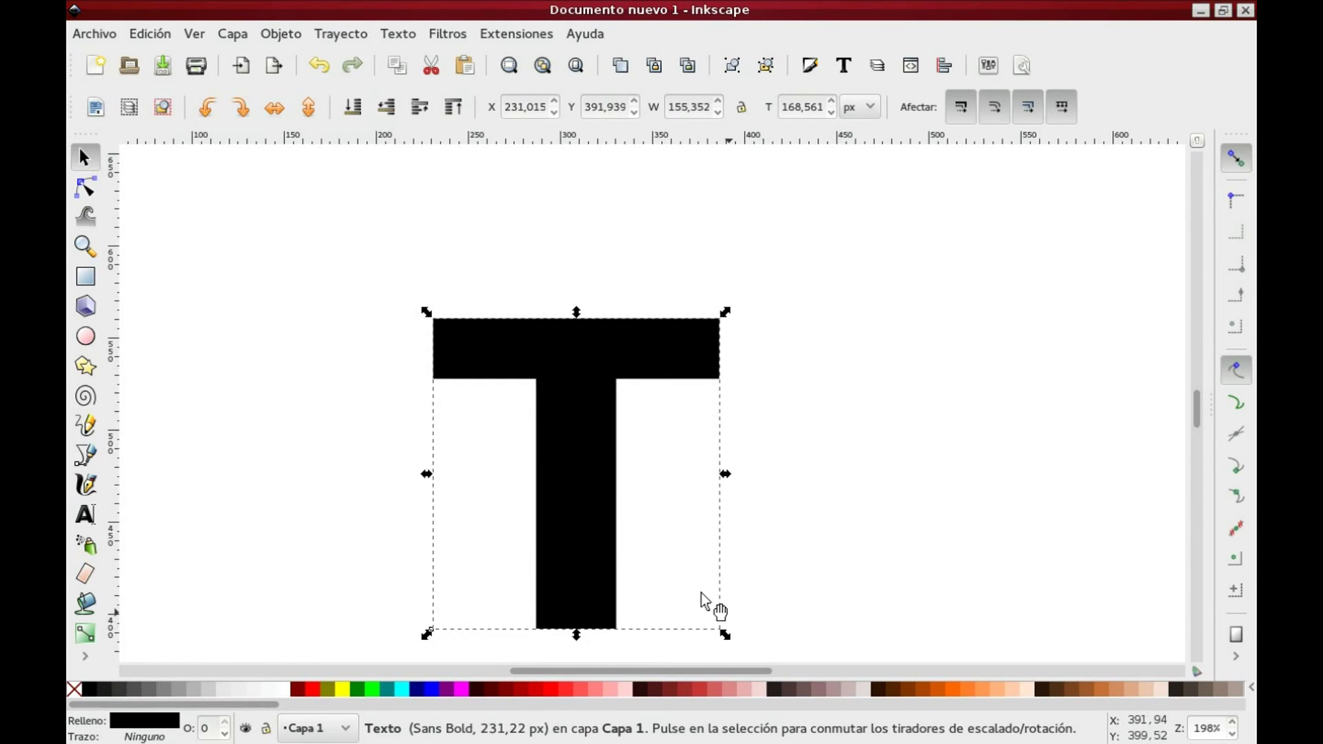
left_click_drag(587, 510, 606, 436)
left_click_drag(742, 539, 825, 623)
left_click_drag(676, 527, 670, 512)
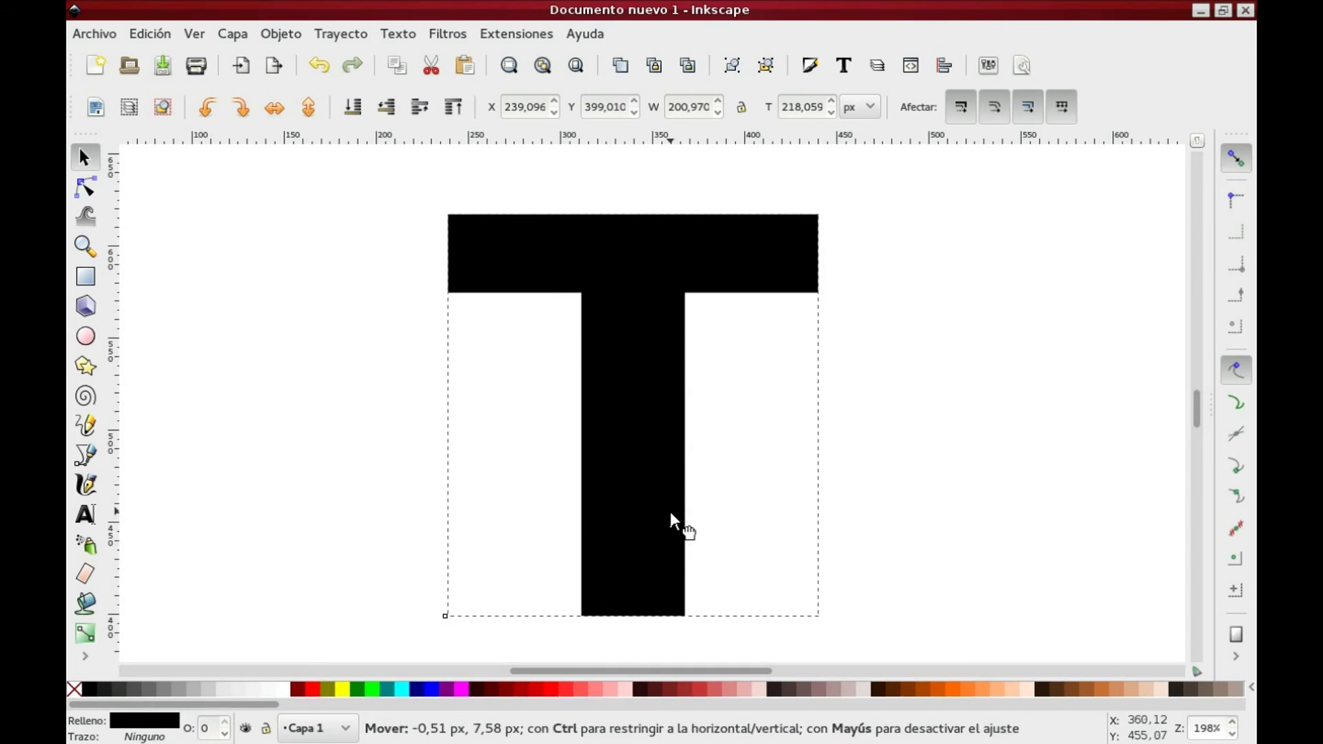
left_click(883, 357)
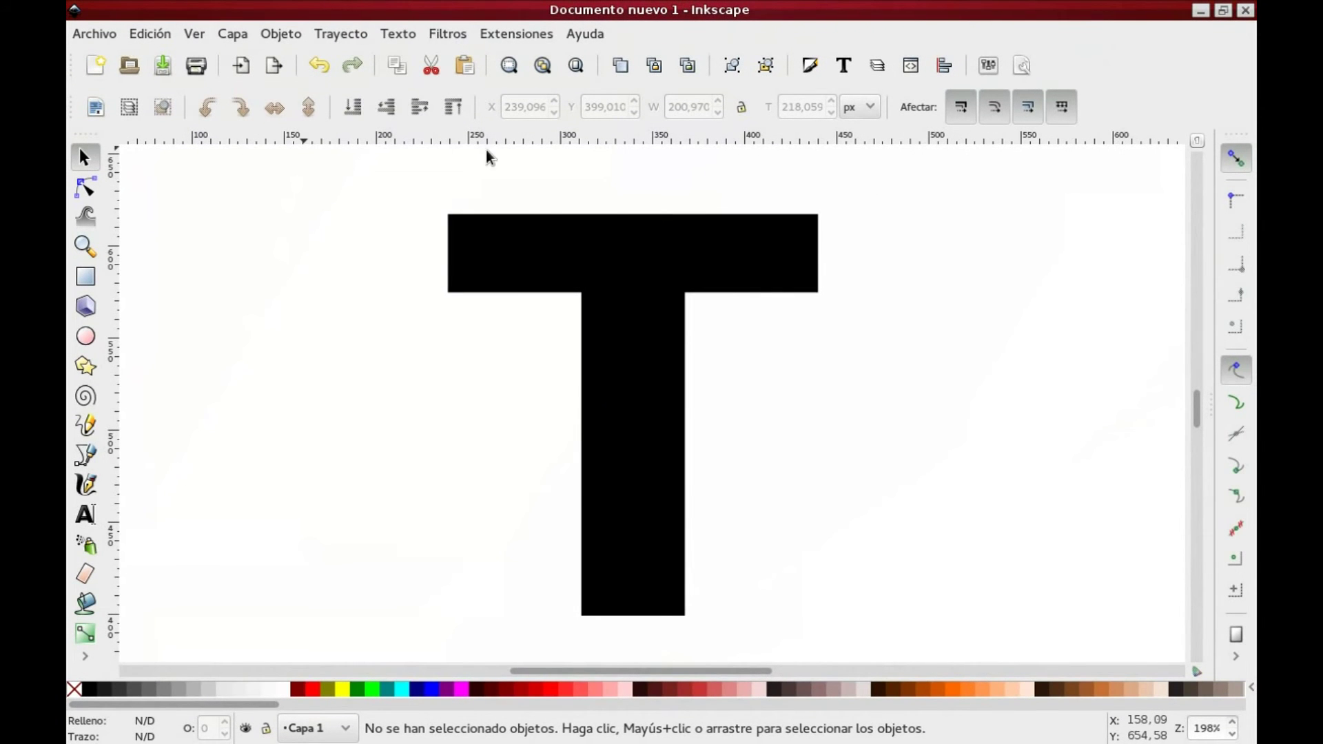
Apply the Bultos > Acrílica espeso filter to the black T
left_click(523, 219)
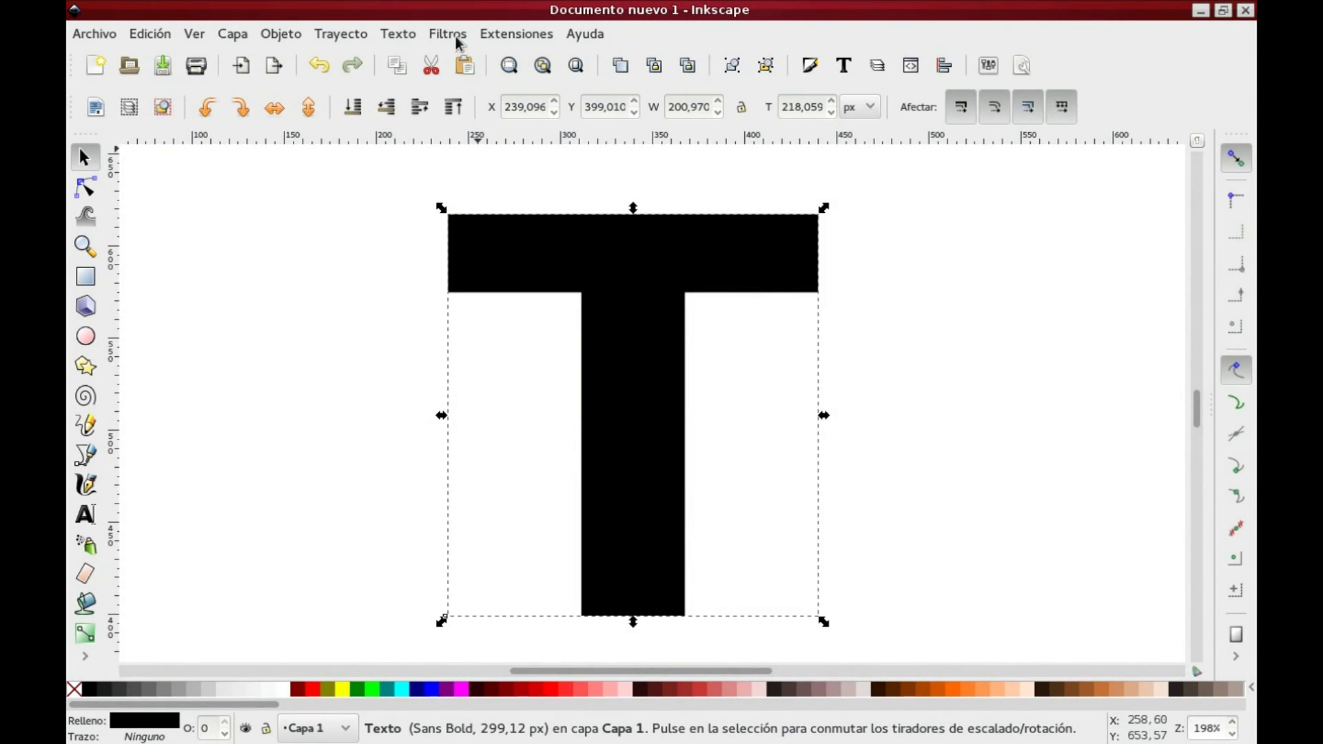
left_click(453, 35)
mouse_move(463, 114)
left_click(717, 115)
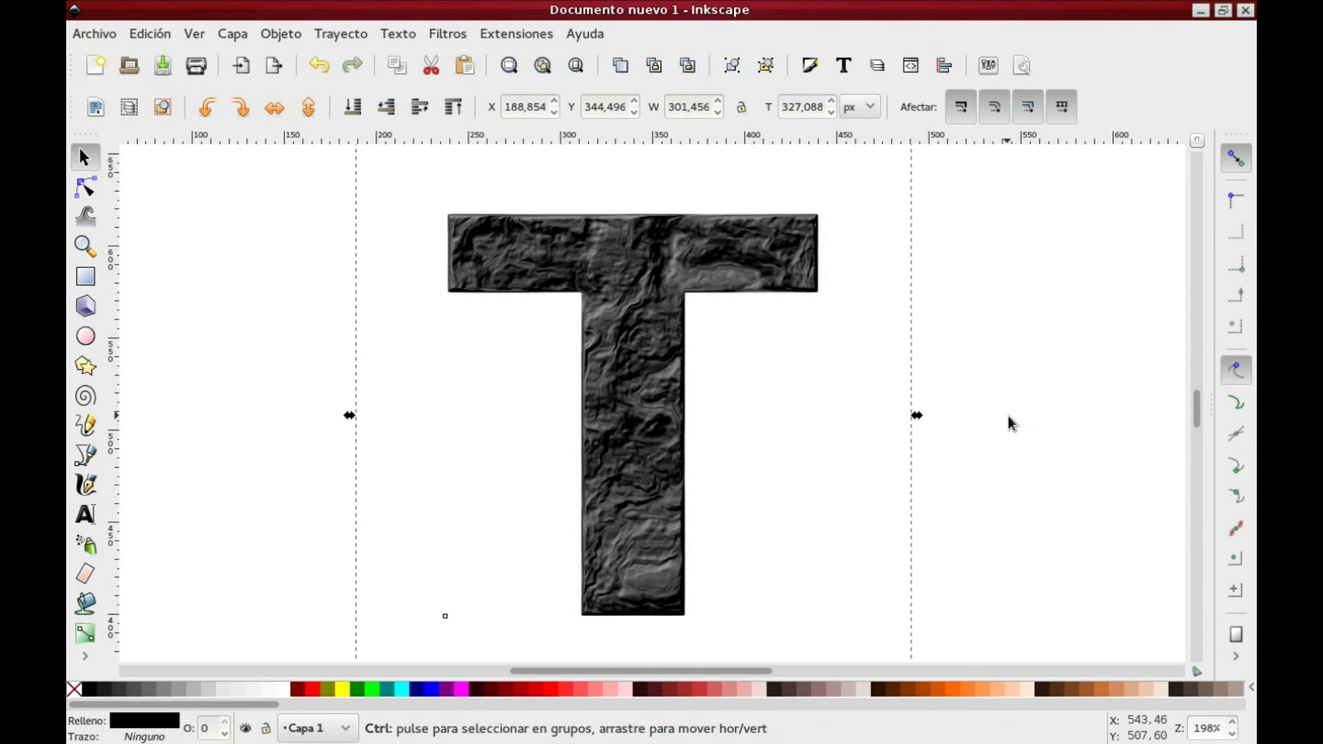
key("ctrl+shift+f")
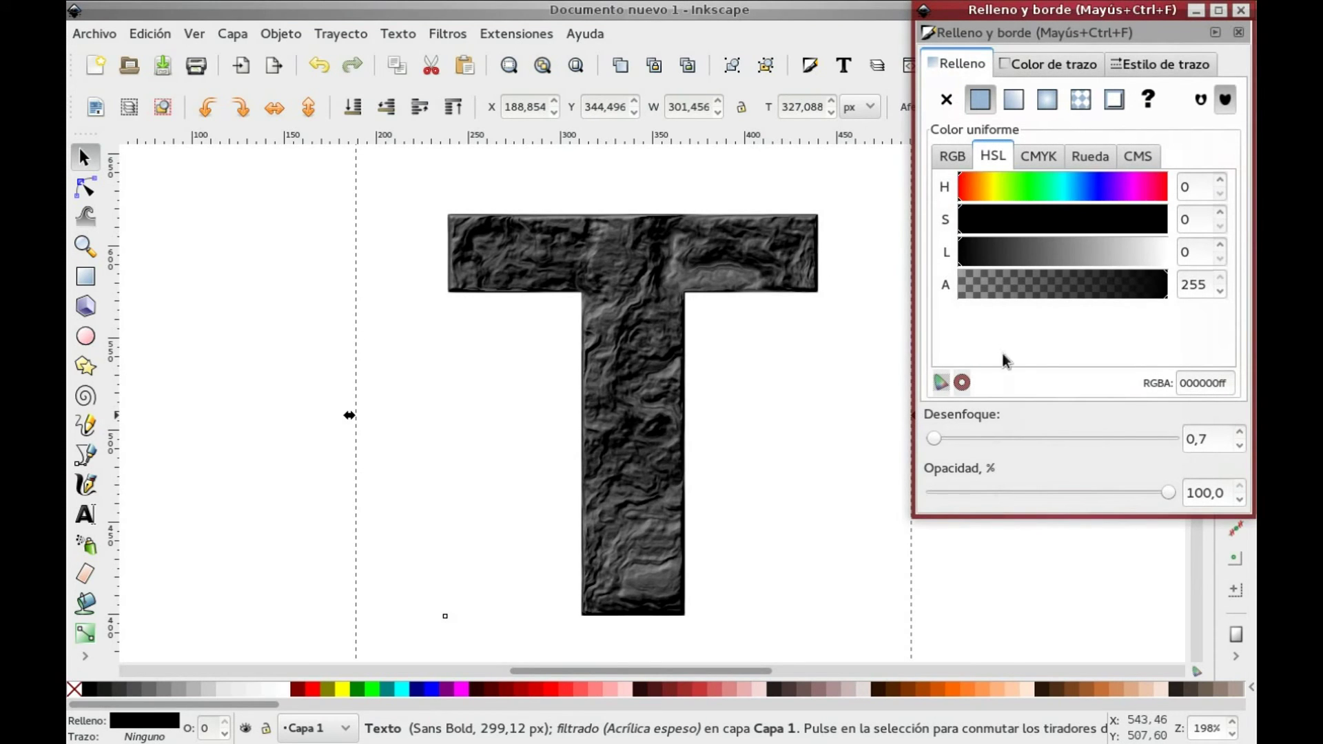
Recolour the T's fill to a muted brown (8d7854) via HSL sliders, then deselect it
left_click(980, 187)
left_click(1111, 219)
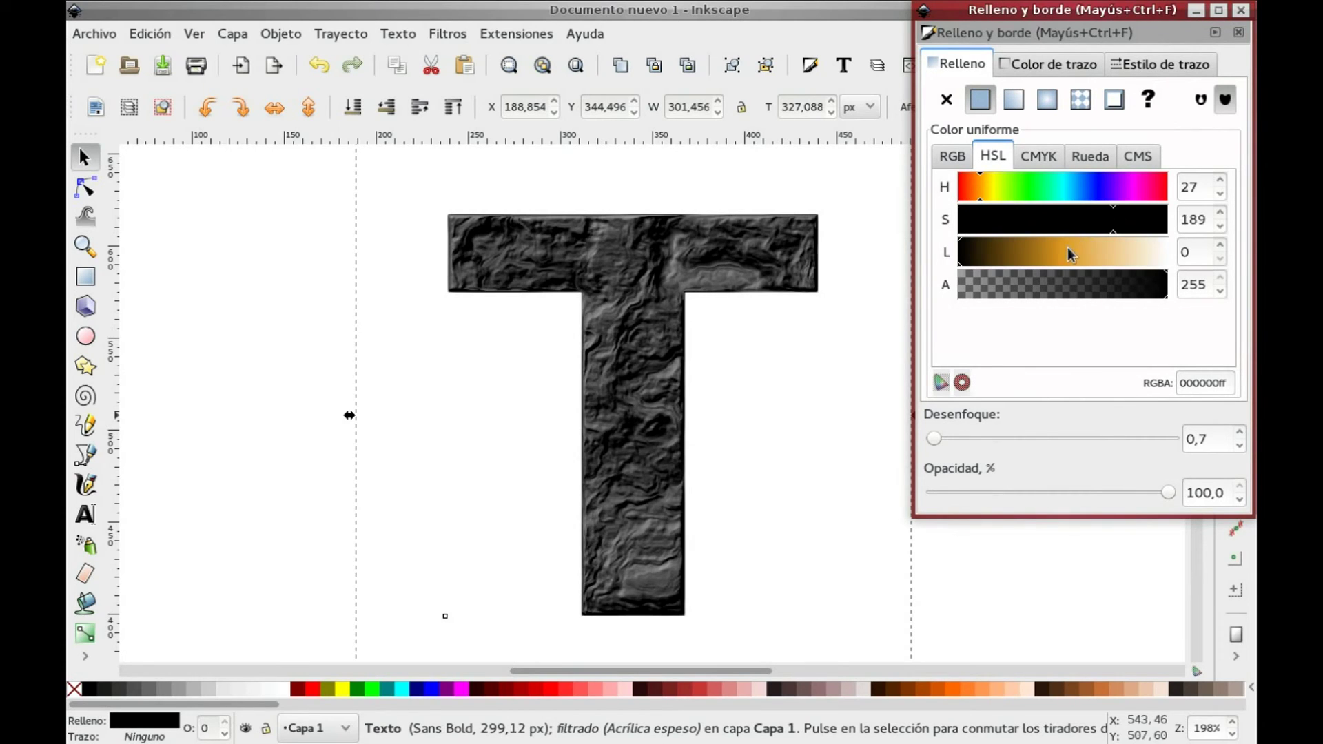
left_click(1025, 215)
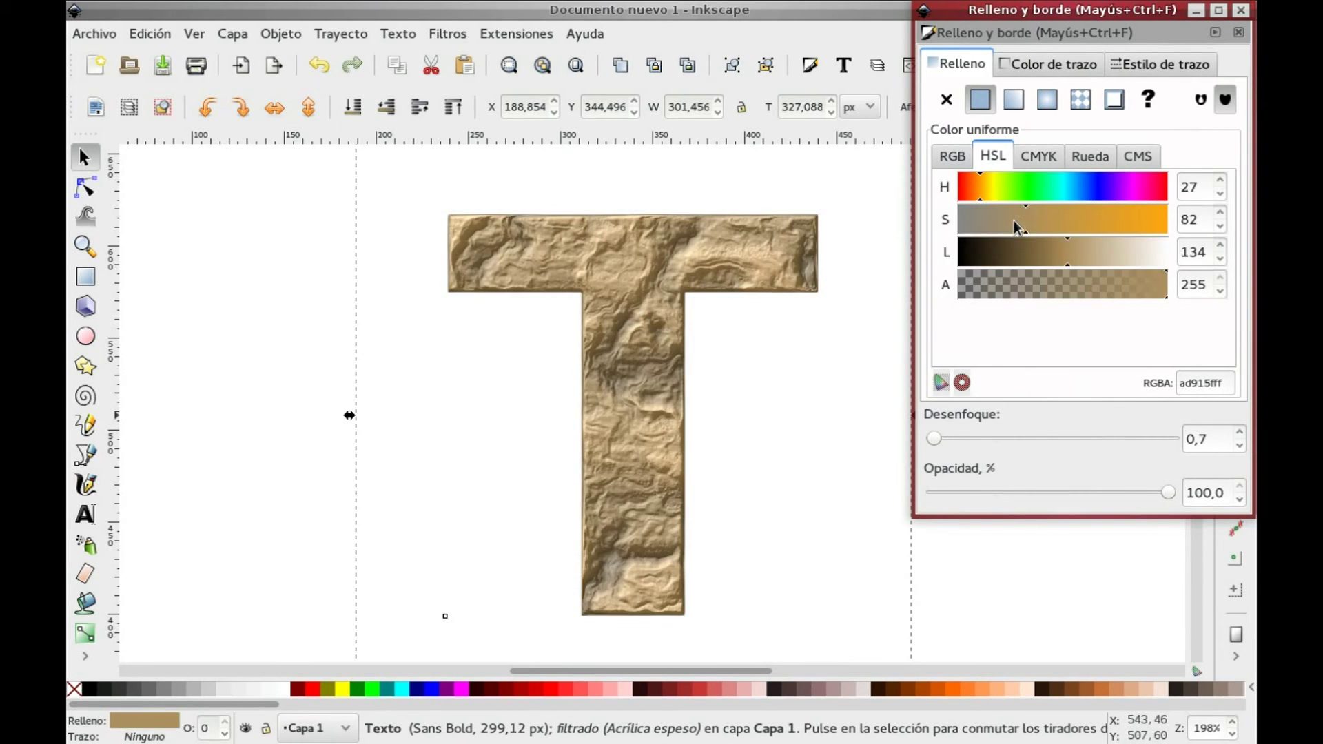
left_click(1045, 253)
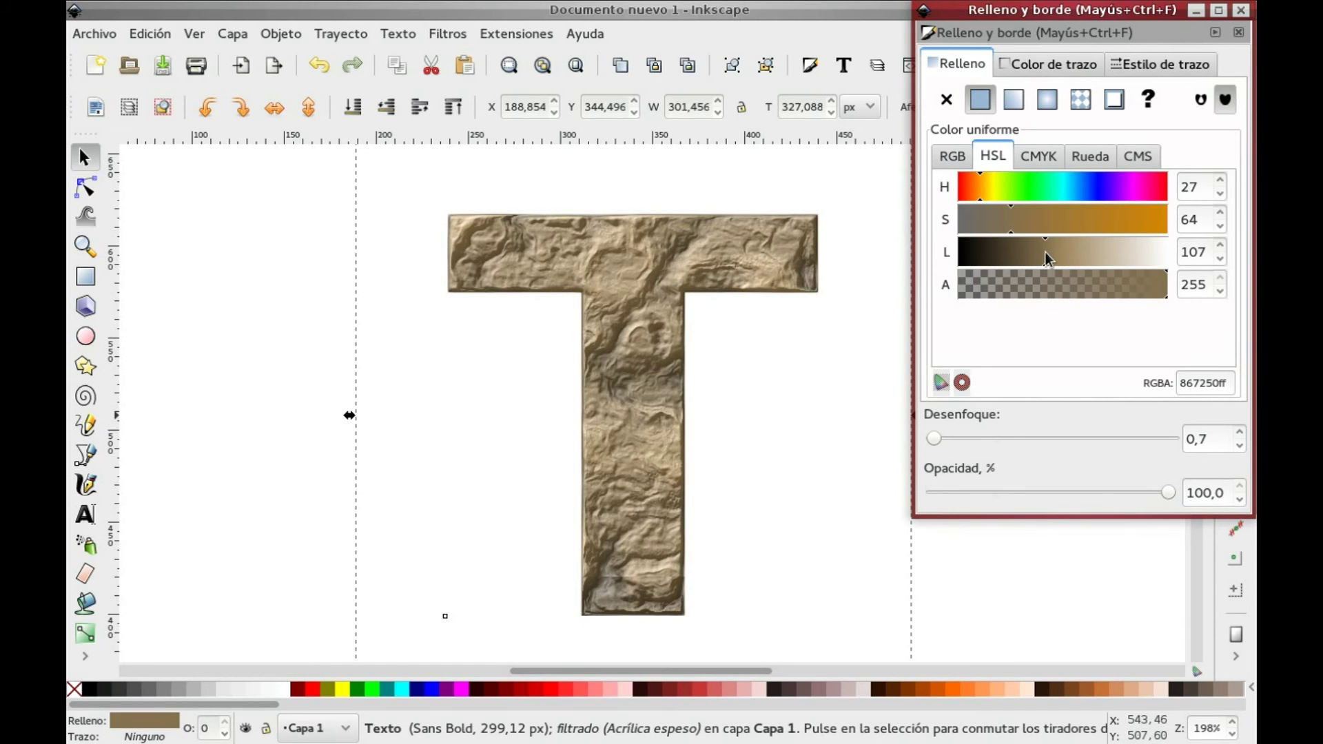
scroll(1045, 252, "up", 1)
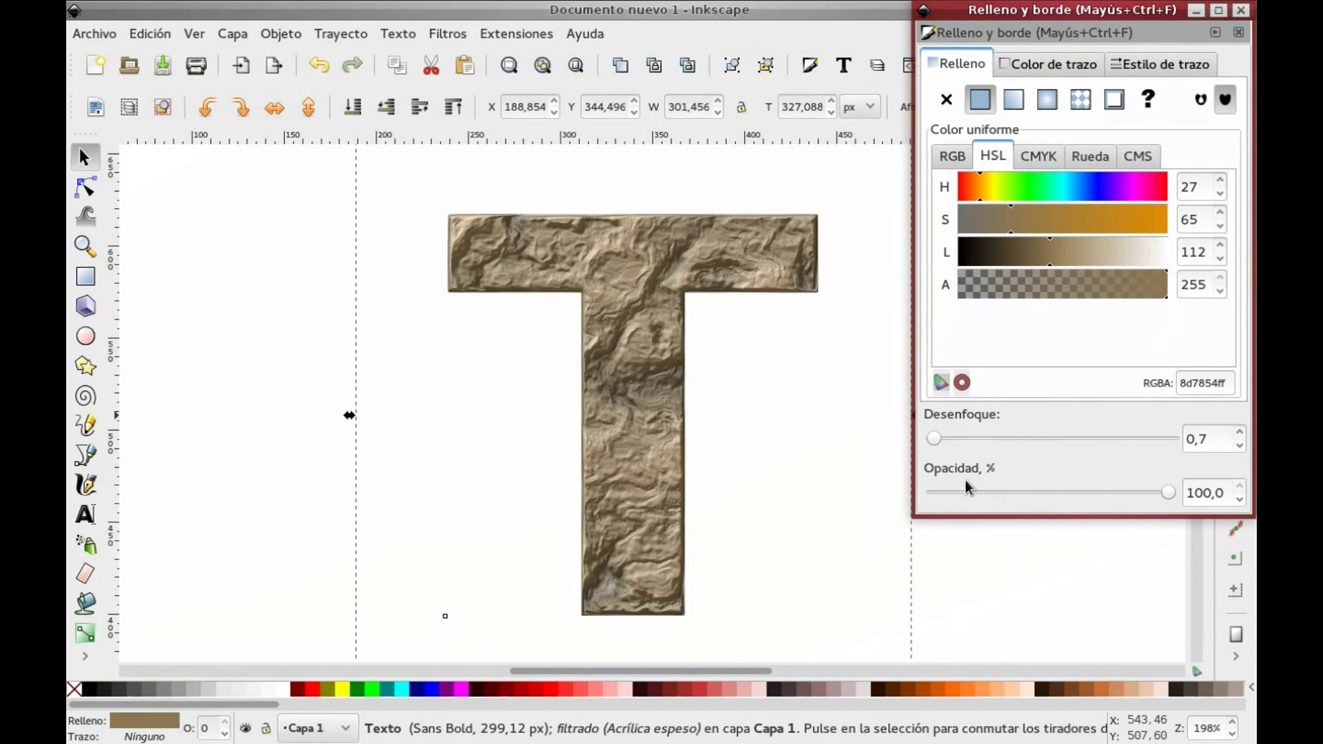
left_click(967, 546)
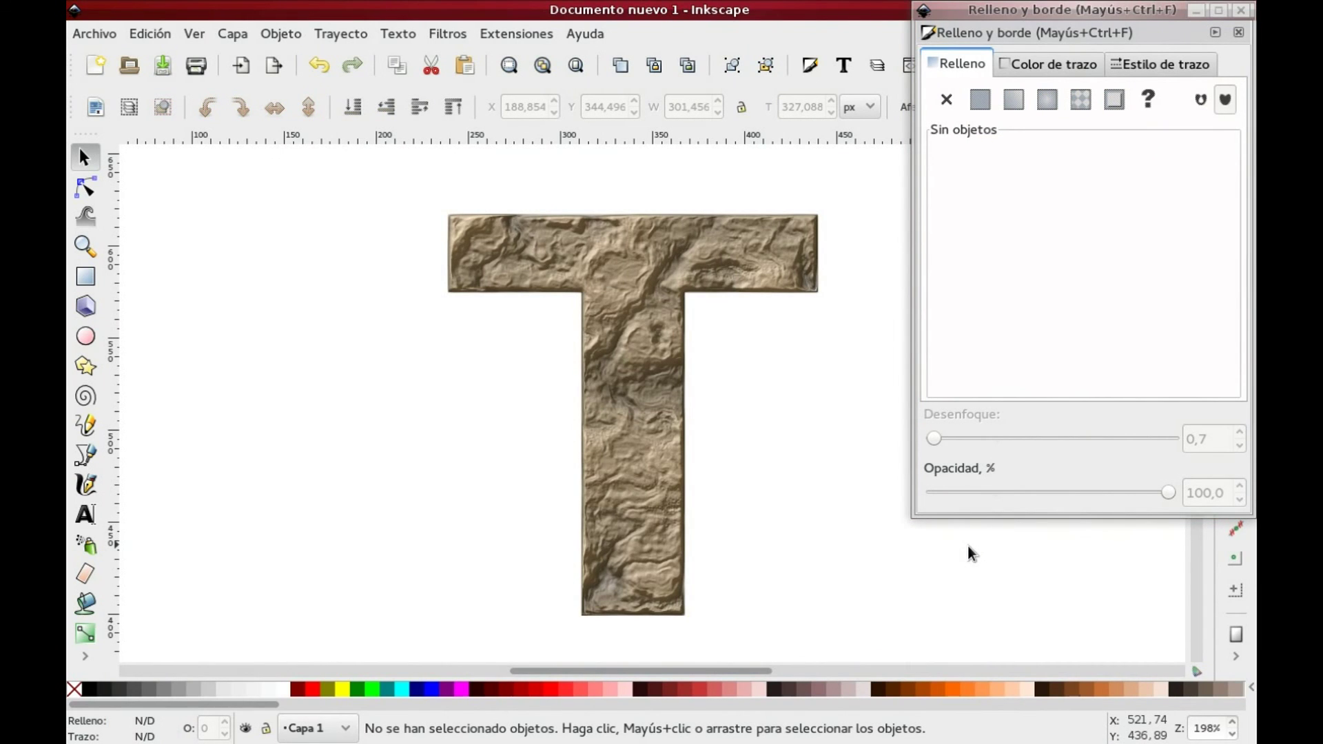